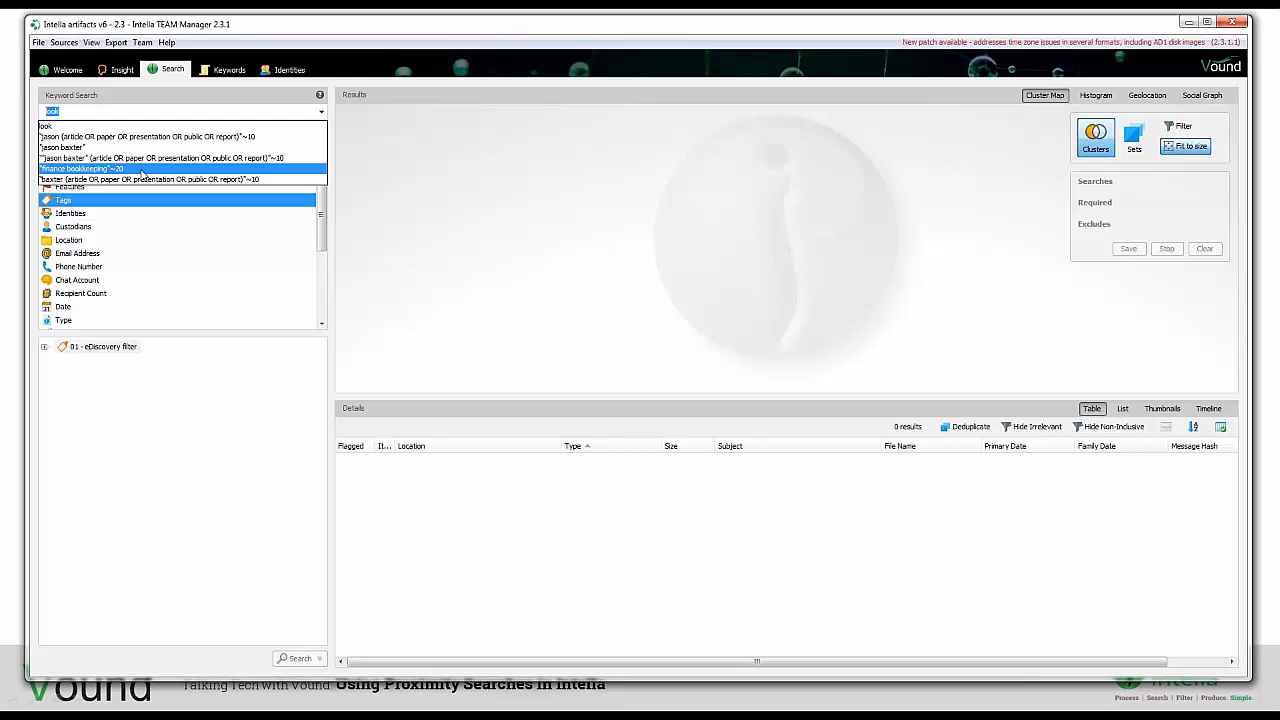
# - Open the board minutes document found by the recent query "finance bookkeeping"~20 and highlight the text between the two keywords
pyautogui.click(143, 169)
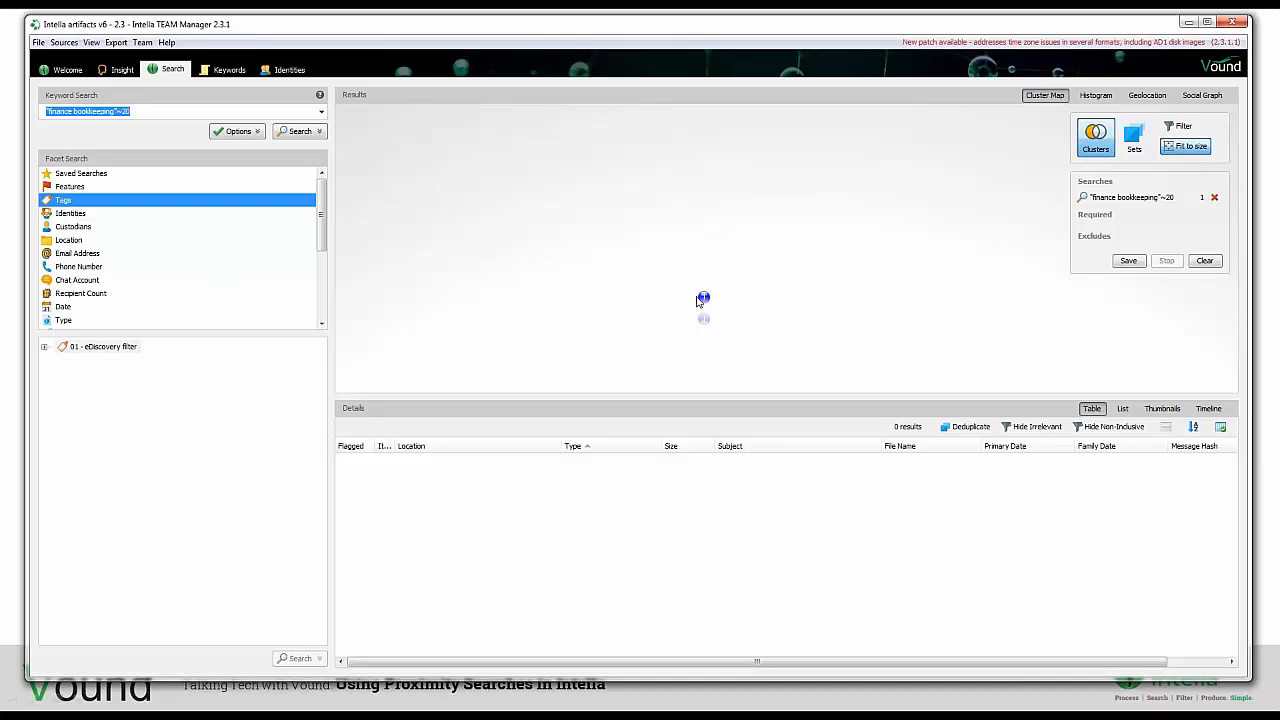
pyautogui.click(704, 300)
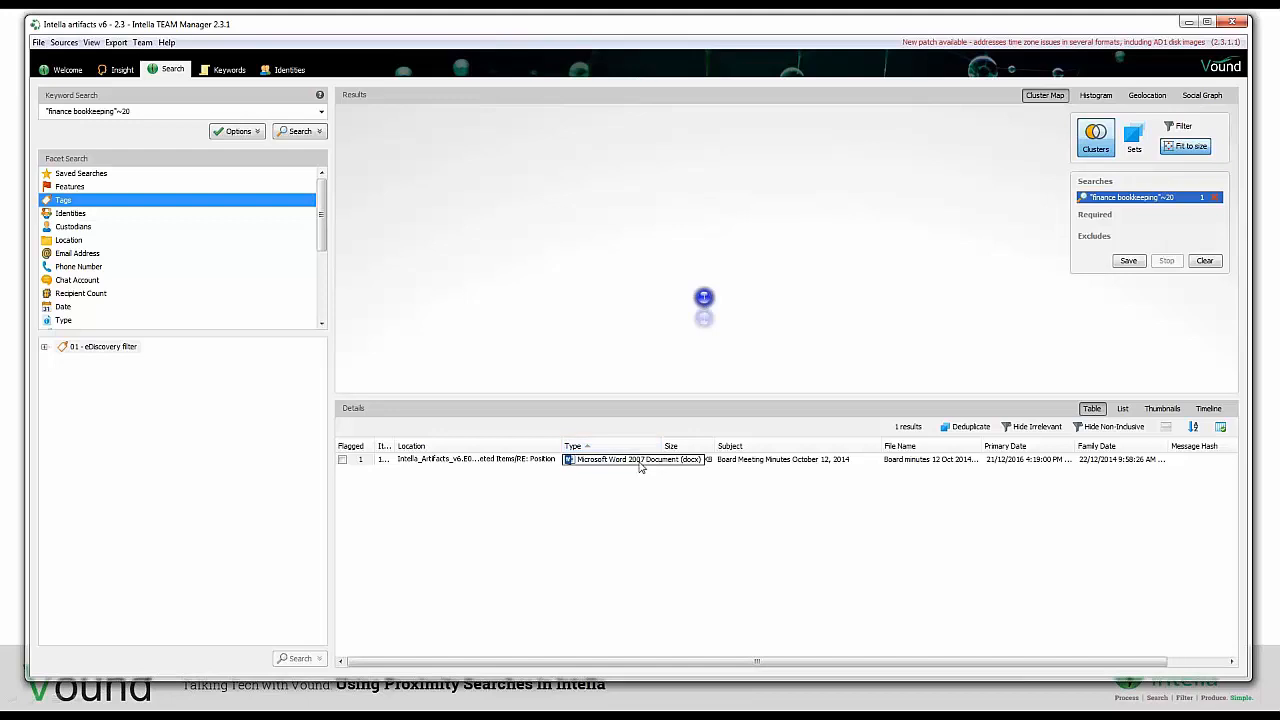
pyautogui.doubleClick(568, 460)
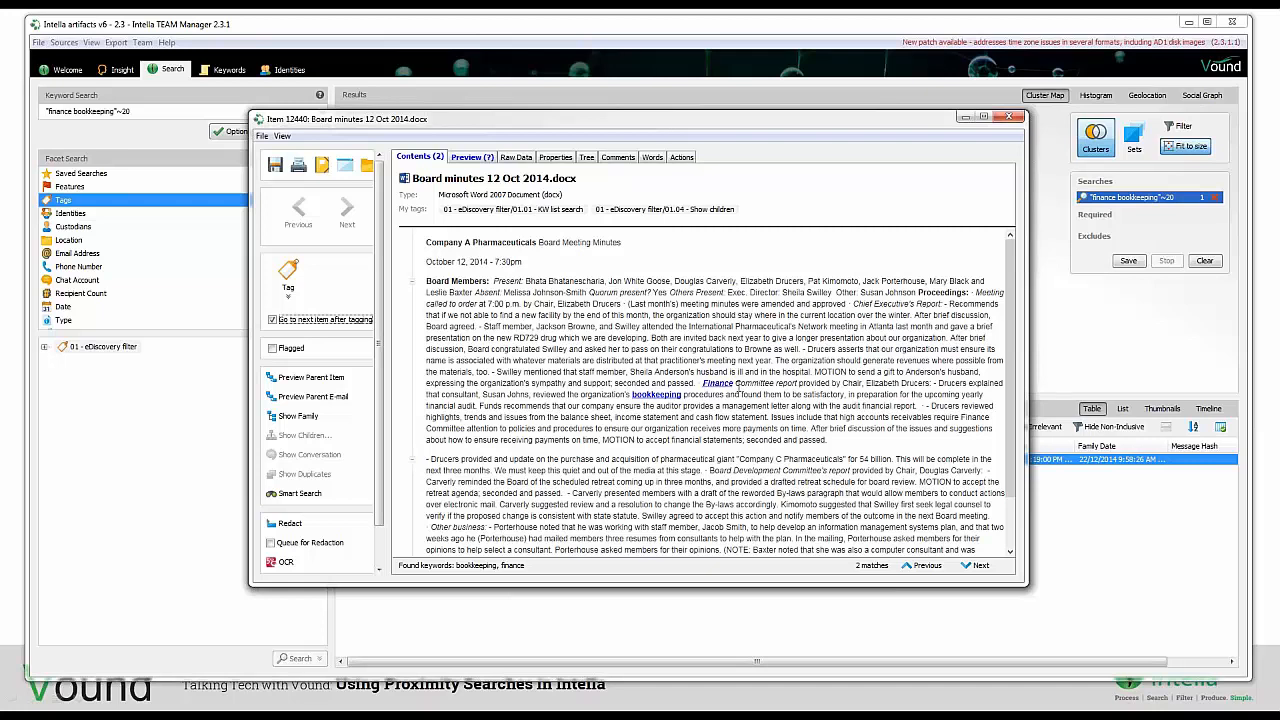
pyautogui.moveTo(701, 384); pyautogui.dragTo(630, 395)
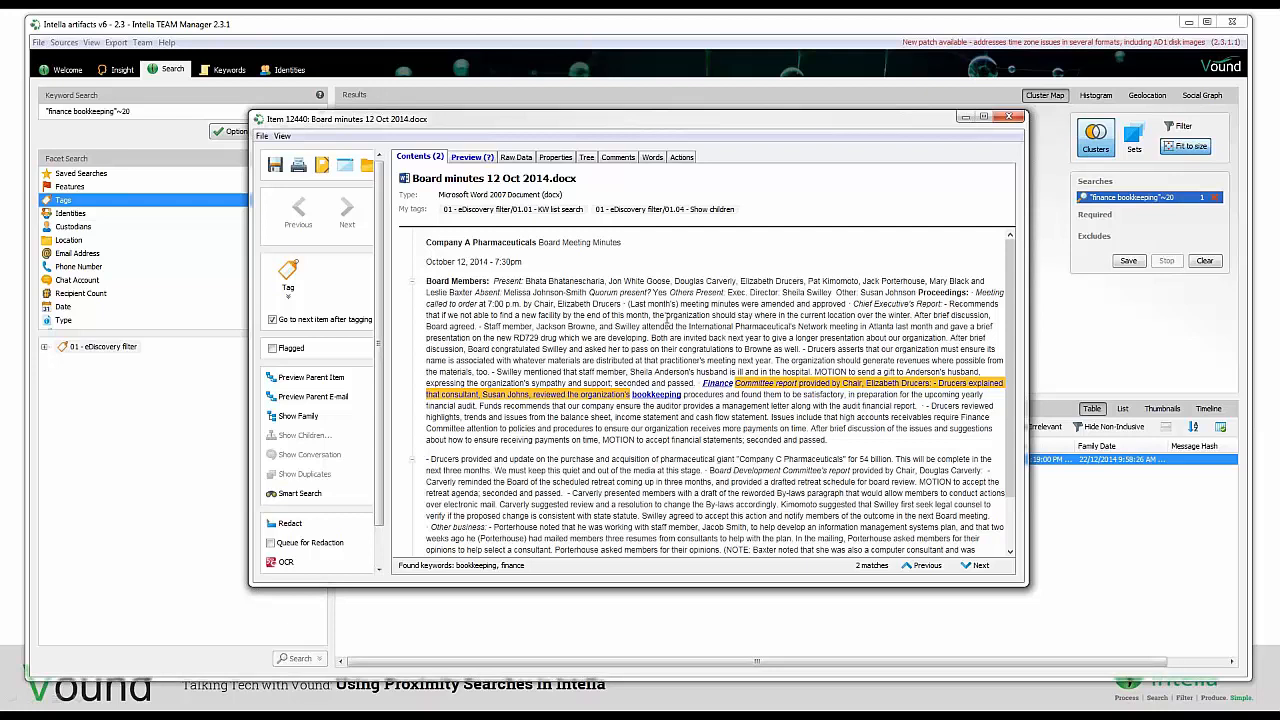
# - Show the board minutes in preview at 207% zoom and widen the document window so that full text lines fit
pyautogui.click(473, 158)
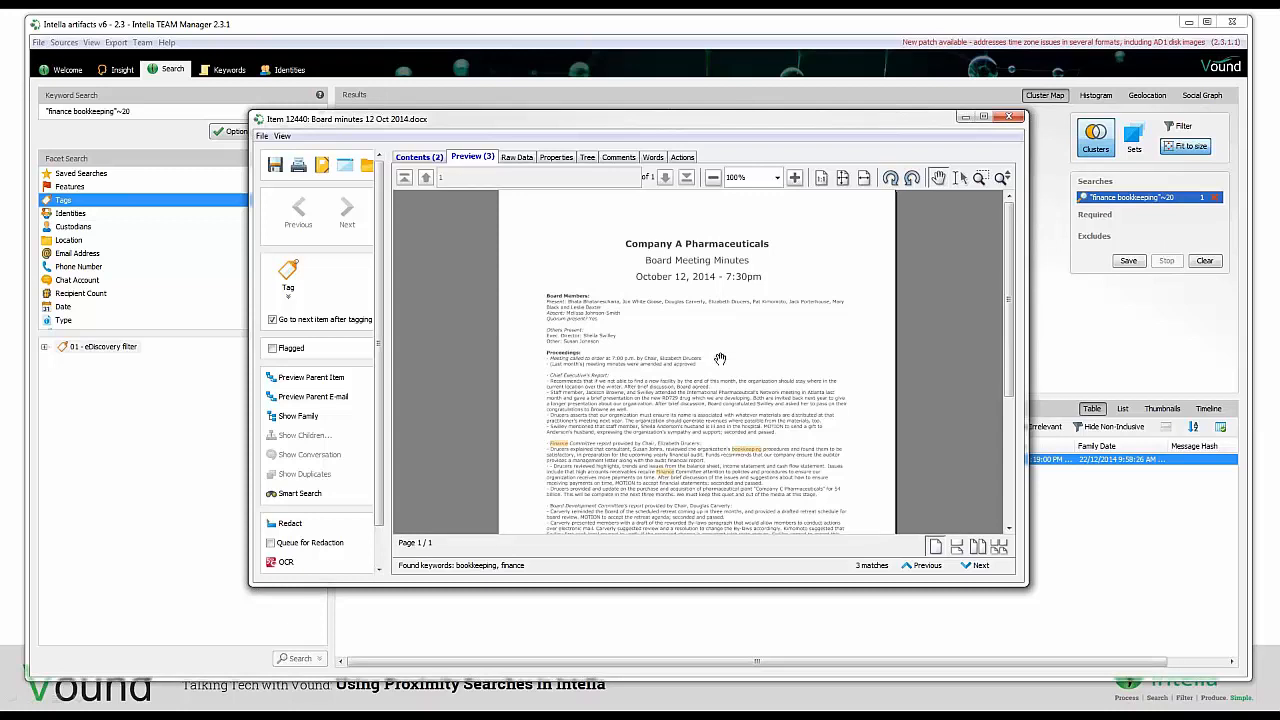
pyautogui.scroll(5, 720, 358)
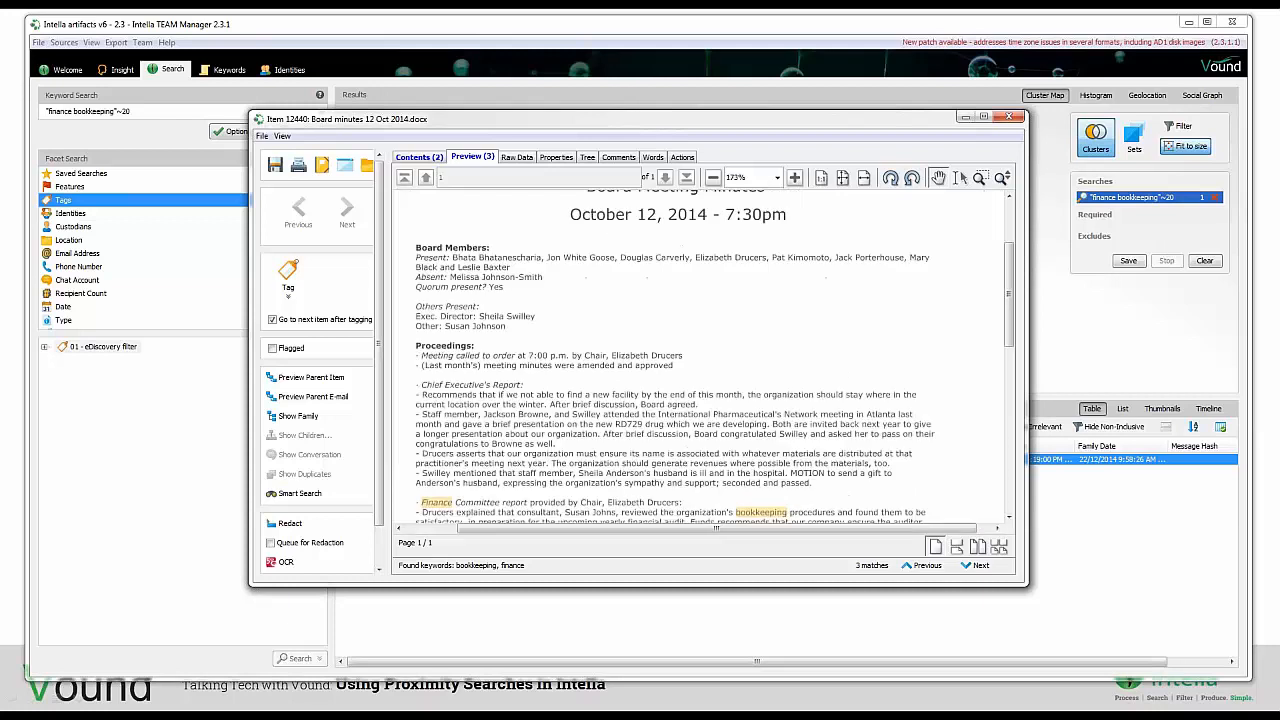
pyautogui.scroll(2, 720, 358)
pyautogui.scroll(-1, 700, 358)
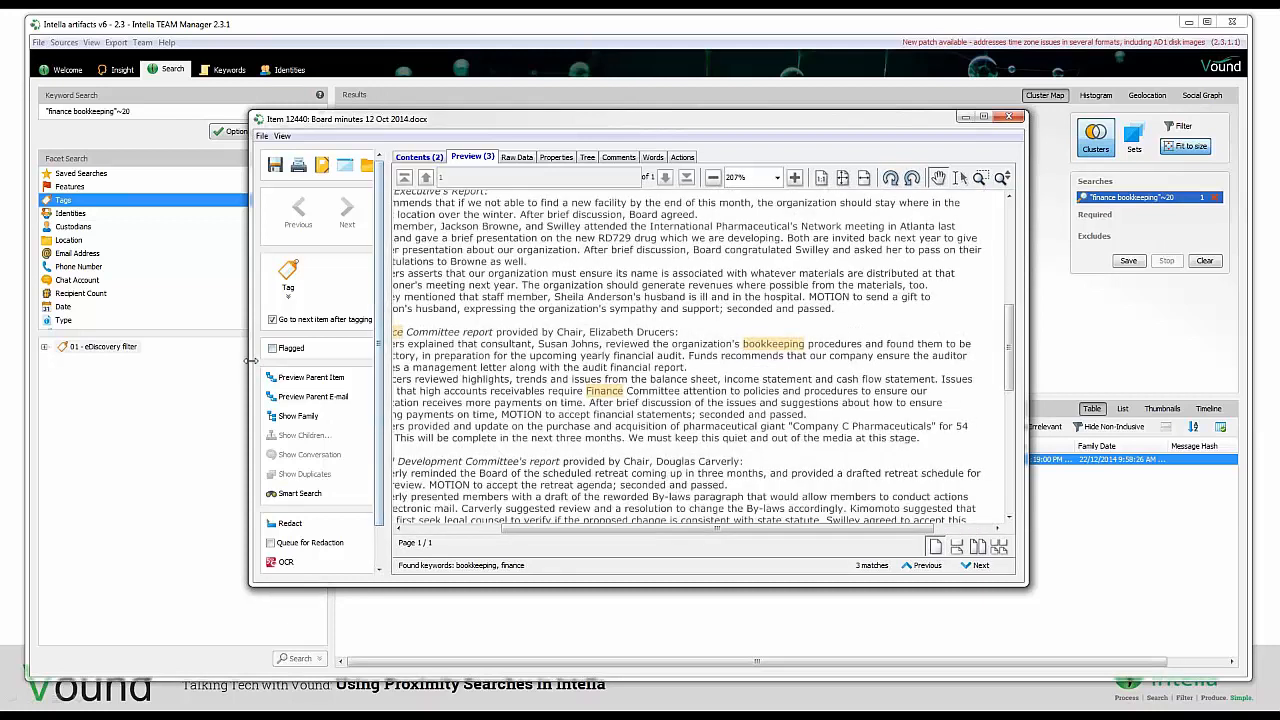
pyautogui.moveTo(248, 360); pyautogui.dragTo(144, 362)
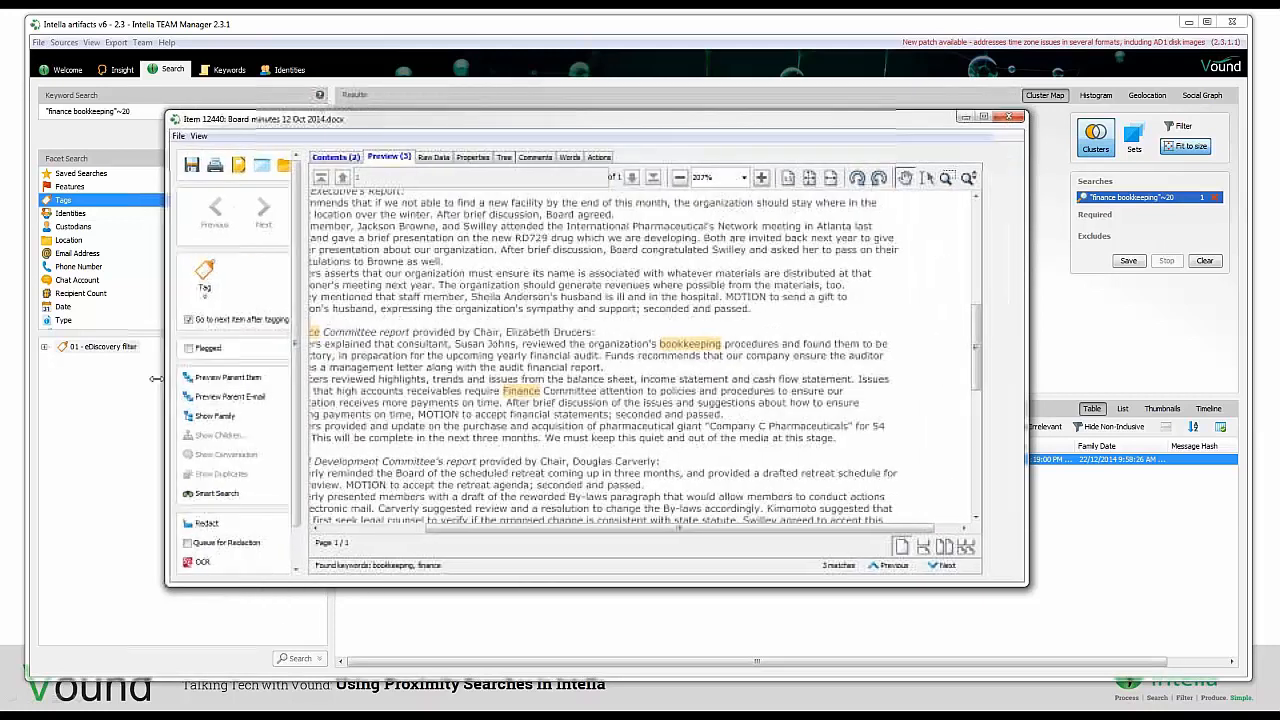
pyautogui.moveTo(580, 528); pyautogui.dragTo(532, 547)
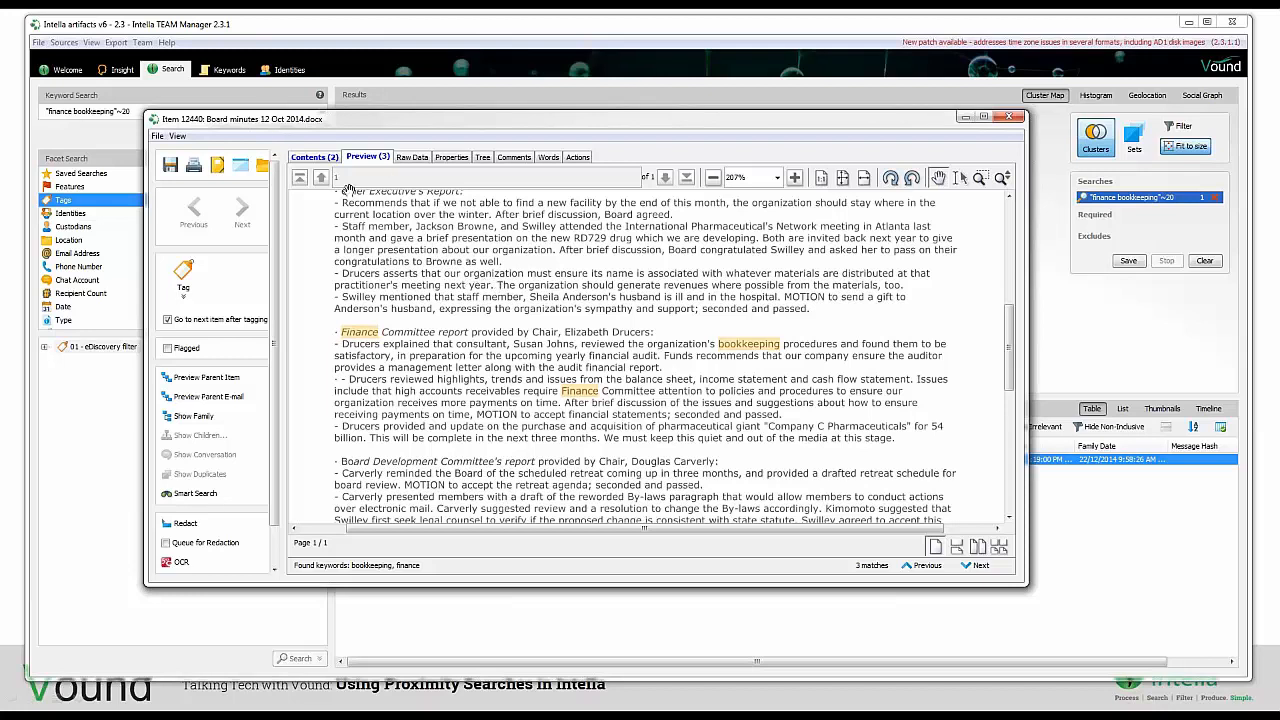
# - Compare the keyword hits in the contents and preview views of the board minutes, and close the document
pyautogui.click(310, 159)
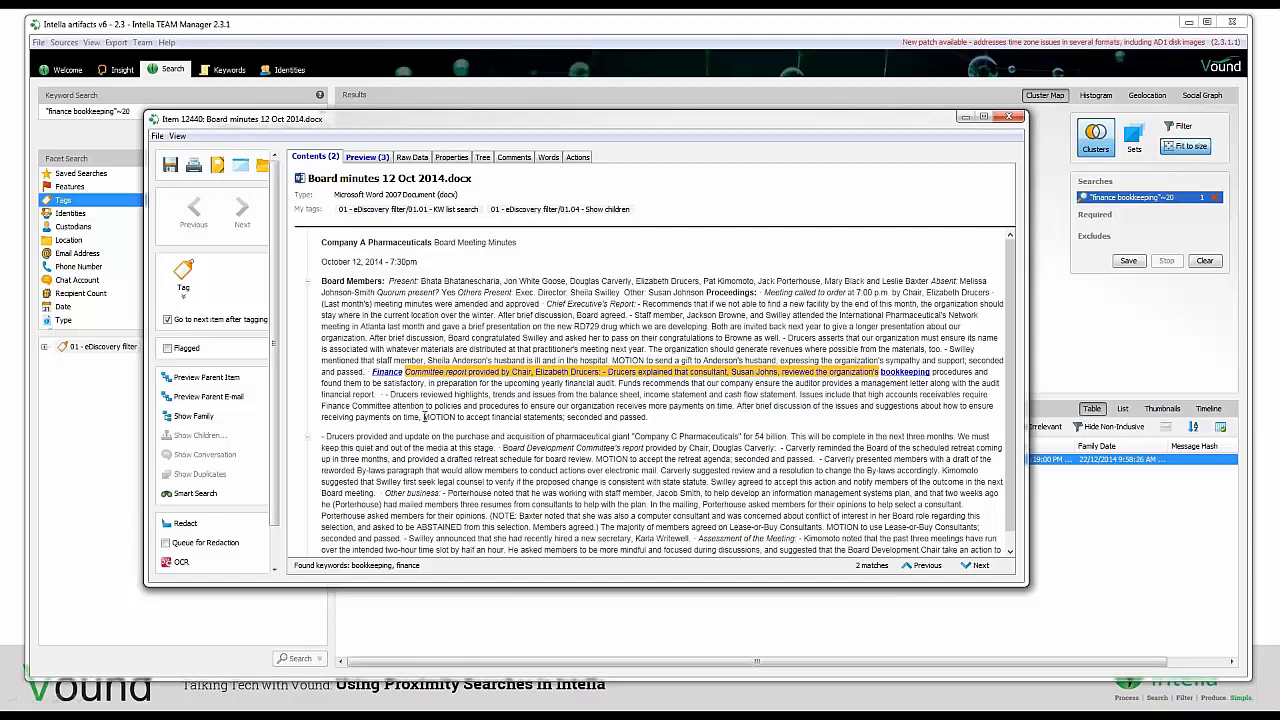
pyautogui.click(367, 158)
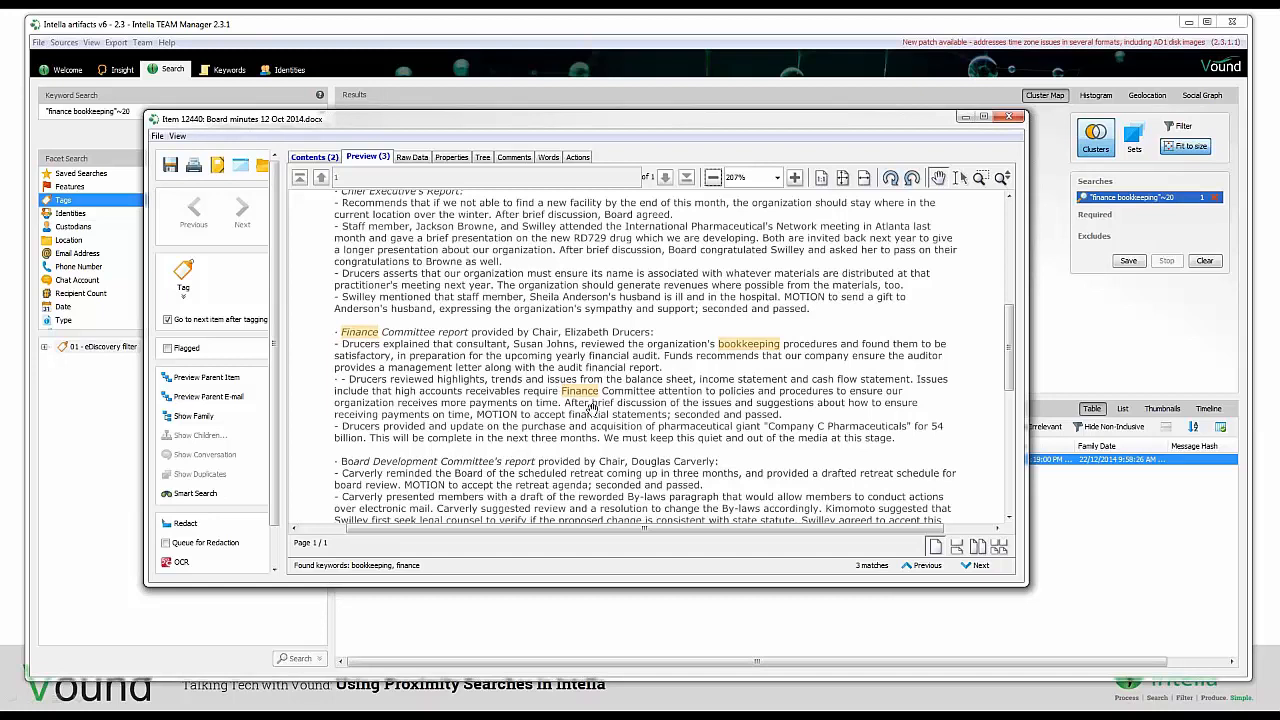
pyautogui.click(1009, 116)
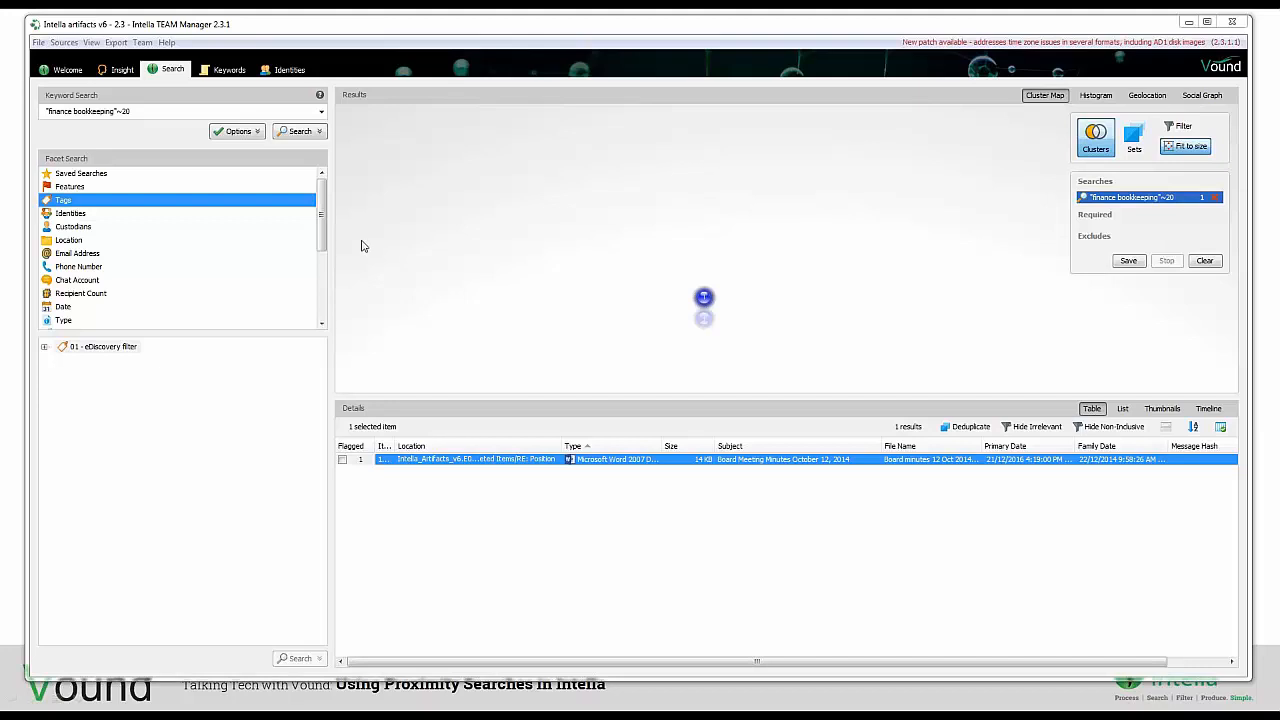
# - Clear the current search and run the recent query nesting the full-name phrase with (article OR paper OR presentation OR public OR report) within 10 words
pyautogui.click(1205, 261)
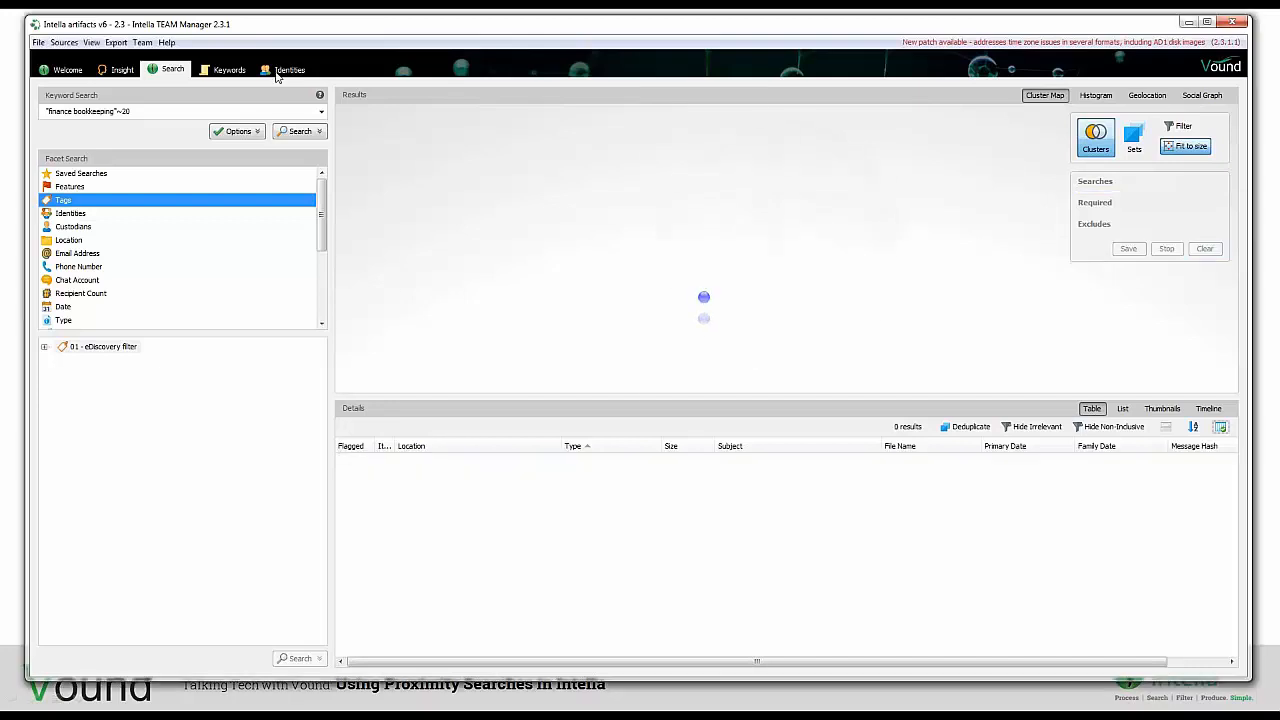
pyautogui.click(321, 111)
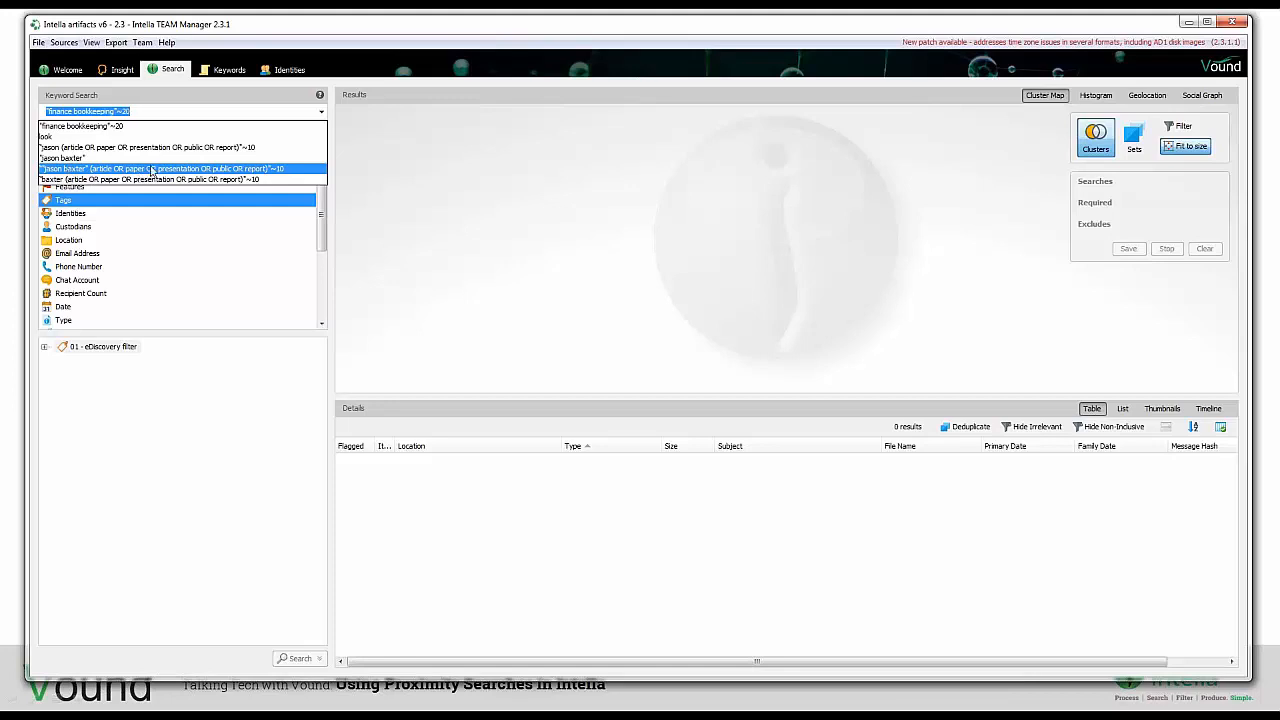
pyautogui.click(259, 172)
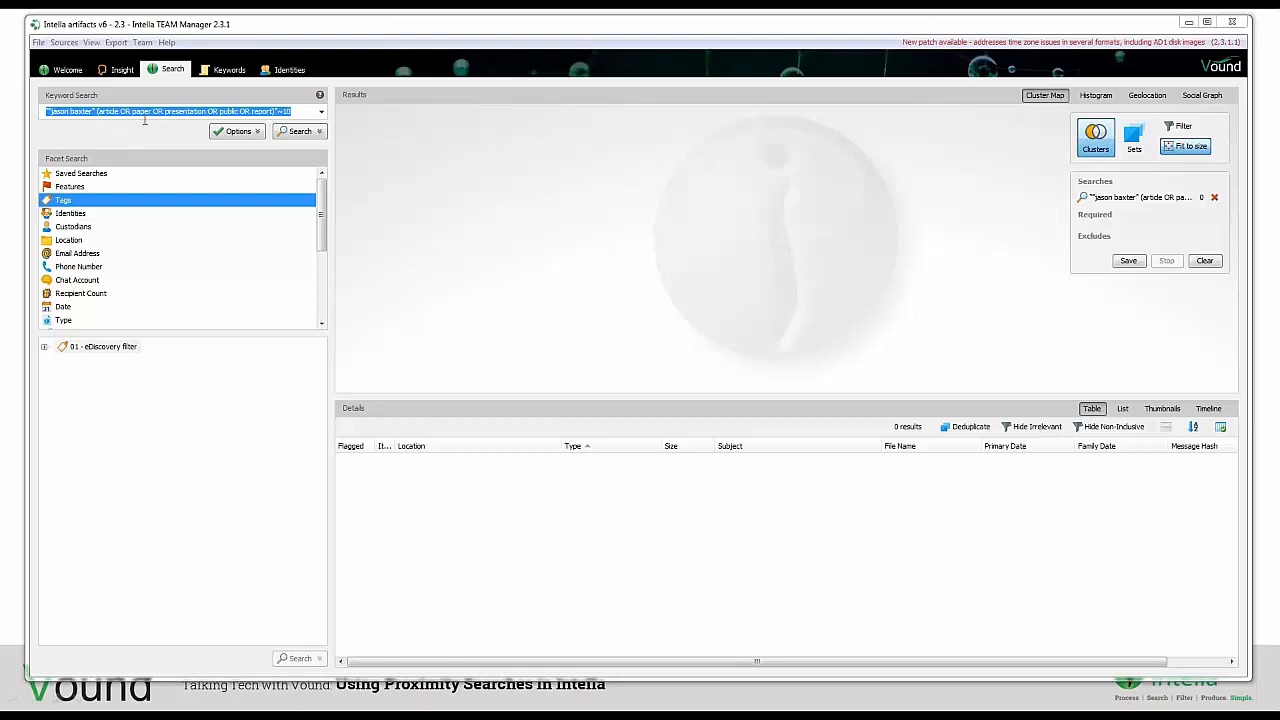
# - Run the recent query for the full-name phrase alone and list the items in its result cluster
pyautogui.click(322, 113)
pyautogui.press('Down')
pyautogui.press('Down')
pyautogui.press('Down')
pyautogui.press('Down')
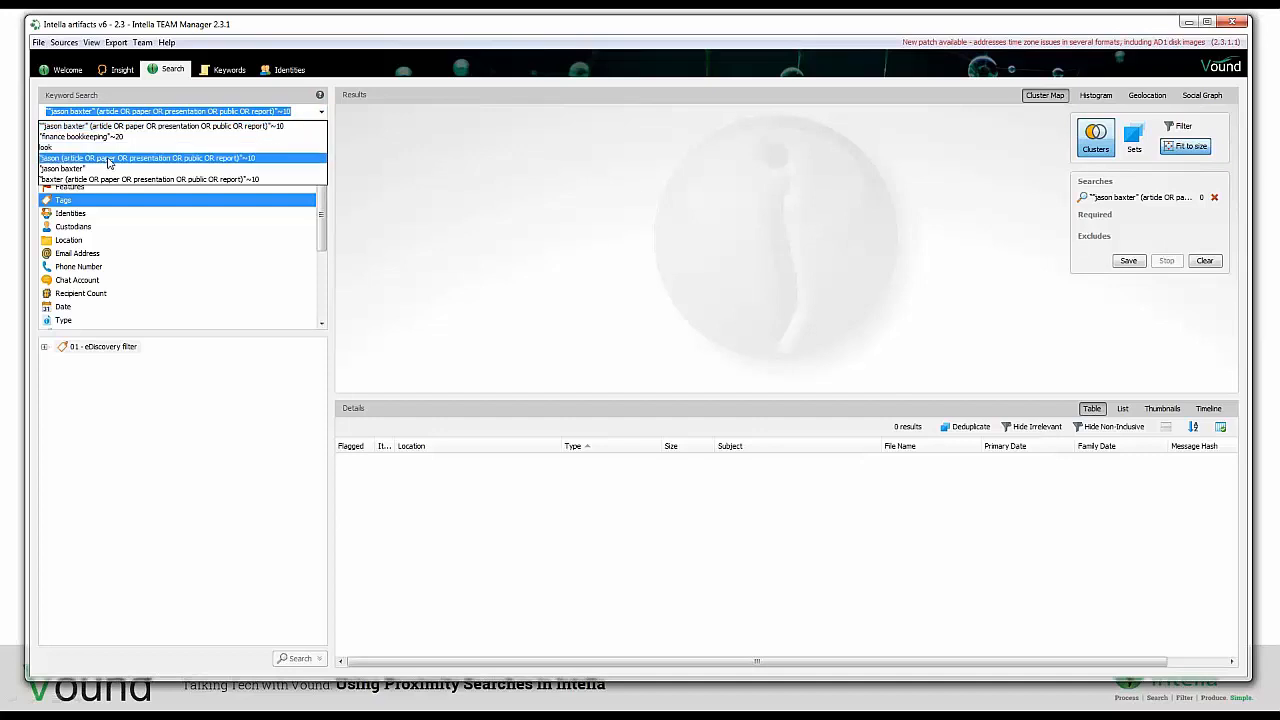
pyautogui.press('Return')
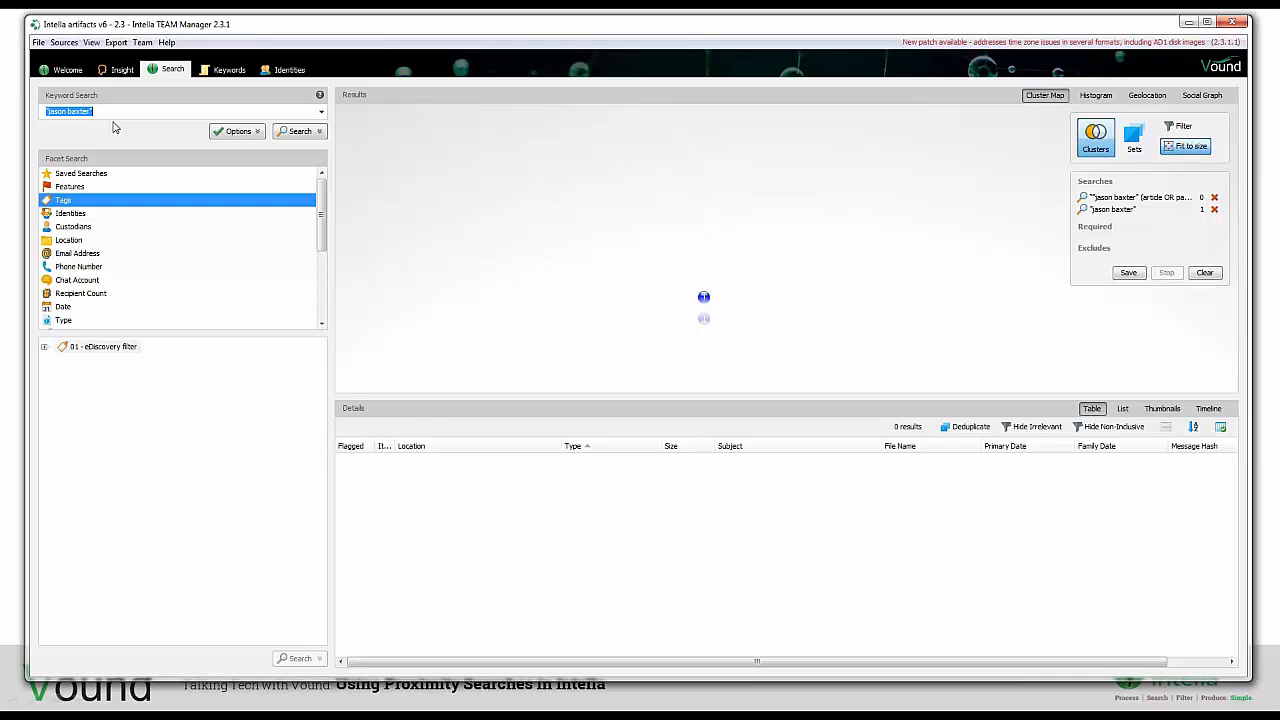
pyautogui.moveTo(705, 301)
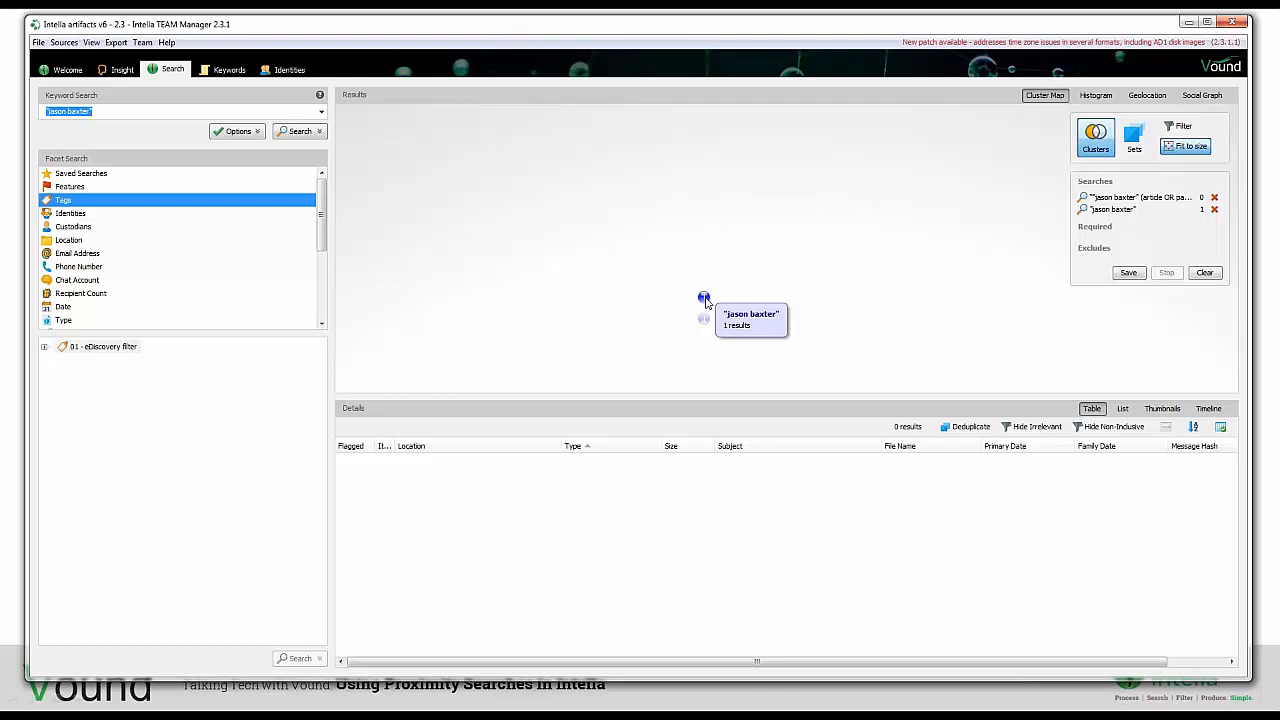
pyautogui.click(704, 299)
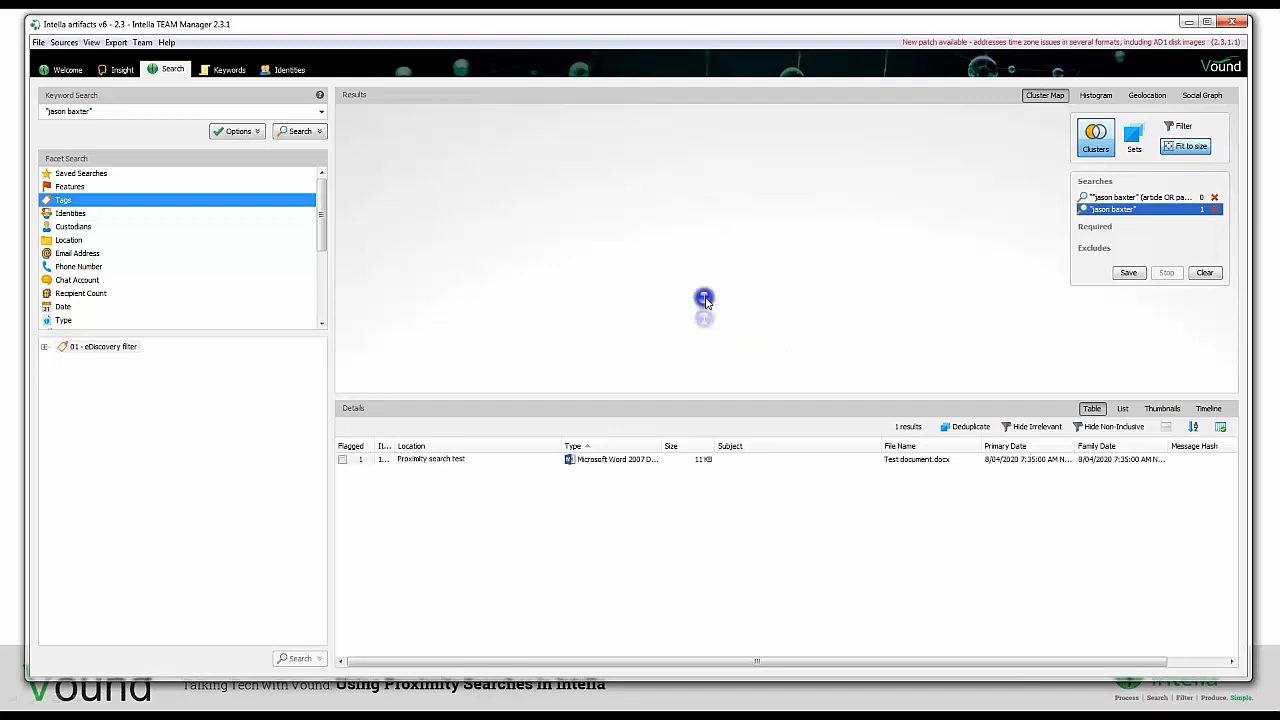
# - Tag the found Test document.docx item with a new tag named JB
pyautogui.click(591, 464)
pyautogui.rightClick(591, 464)
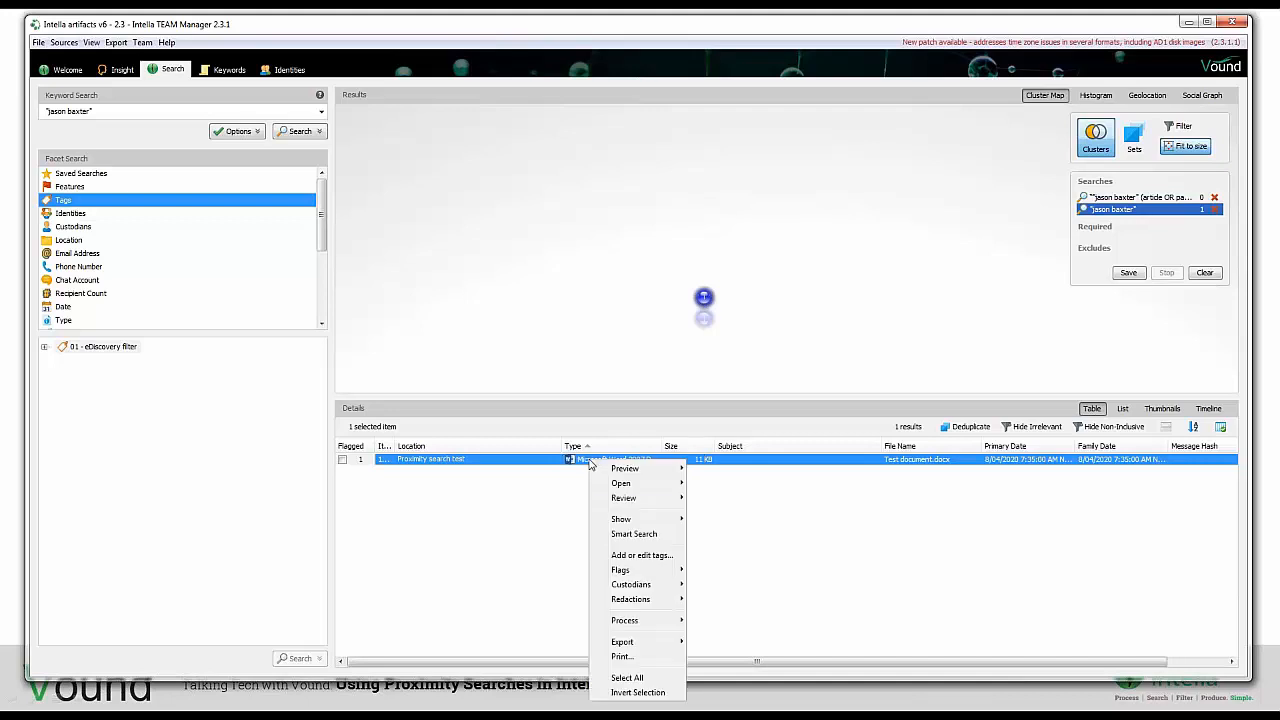
pyautogui.click(644, 559)
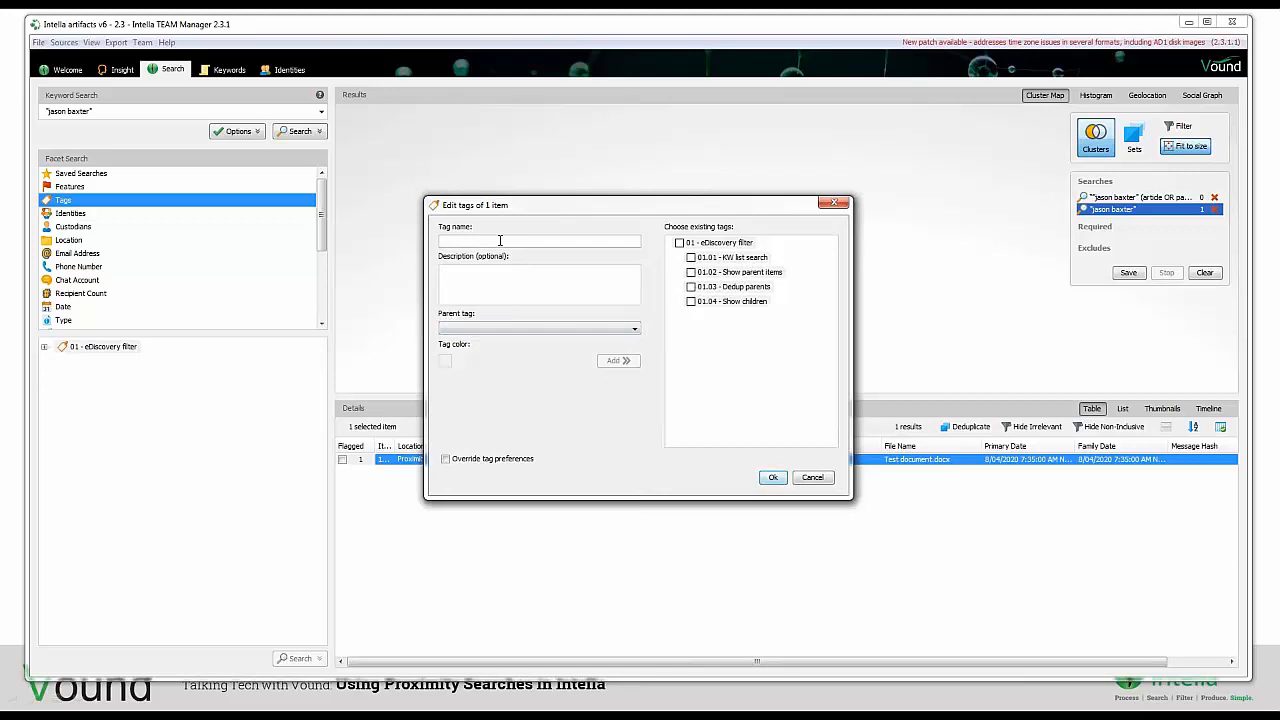
pyautogui.write('JB')
pyautogui.press('Return')
pyautogui.click(775, 479)
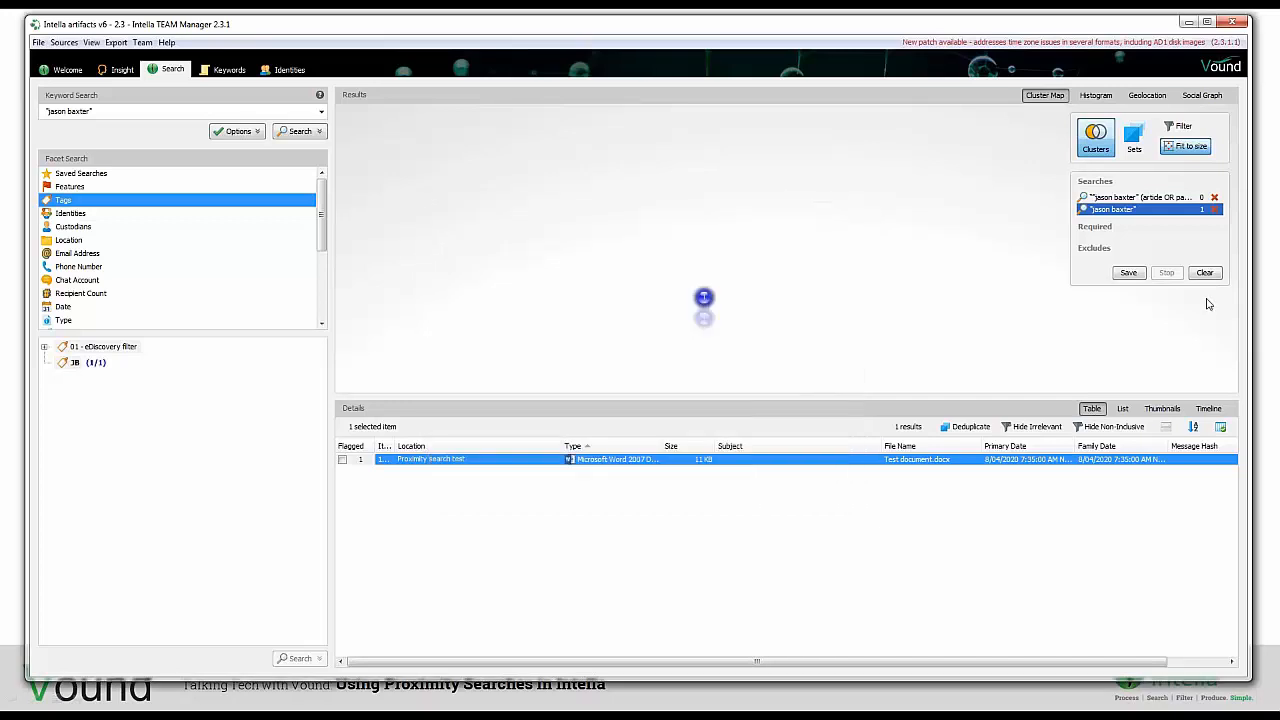
# - Clear all searches and add the JB tag as a required condition for the results
pyautogui.click(1205, 272)
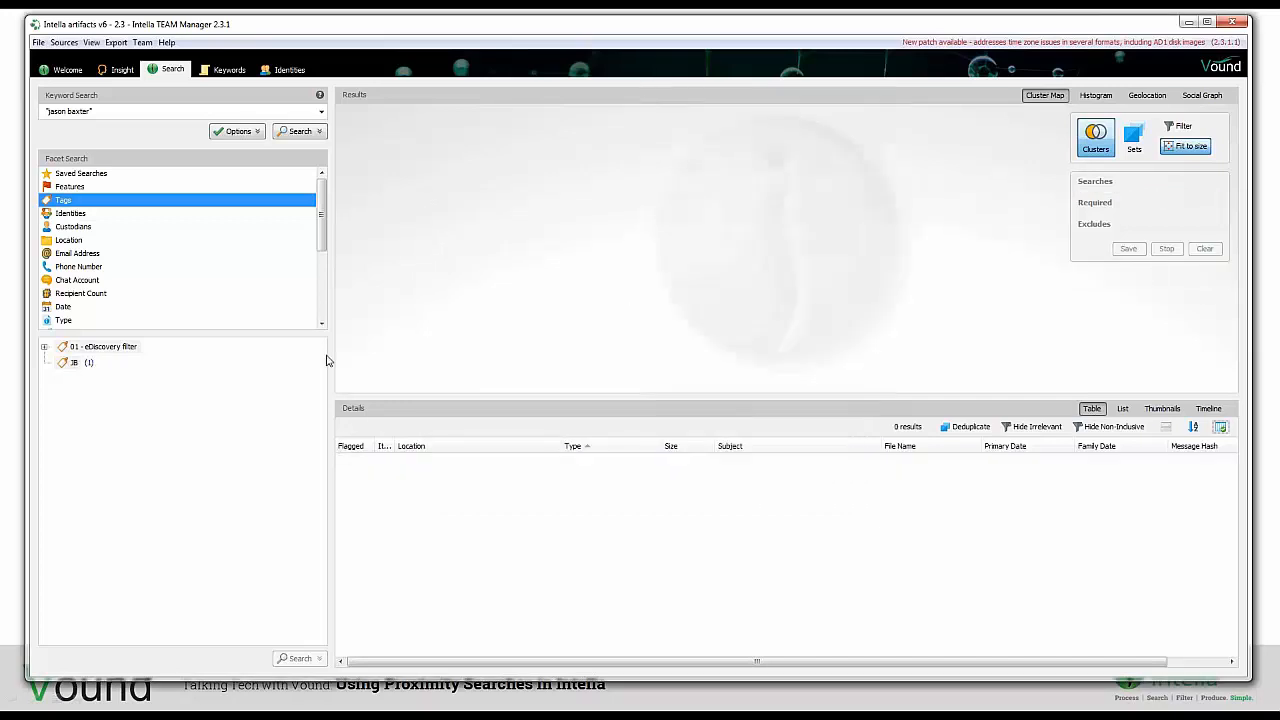
pyautogui.click(74, 364)
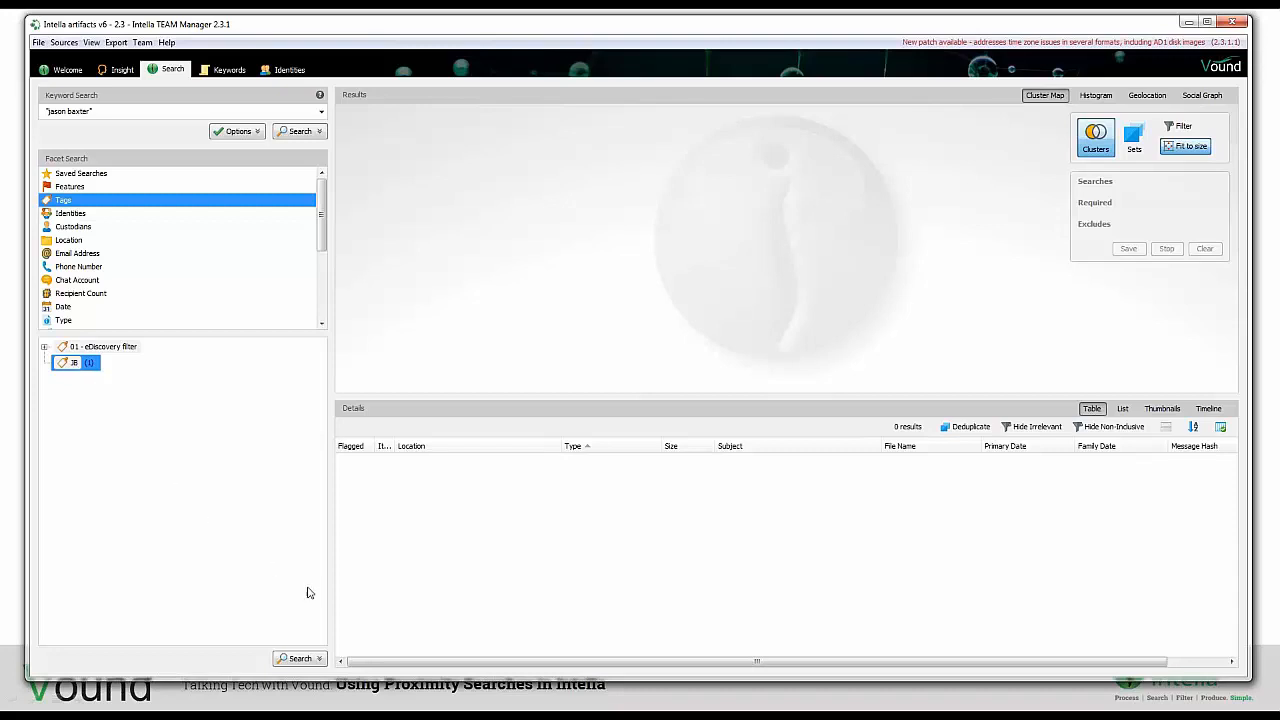
pyautogui.click(320, 659)
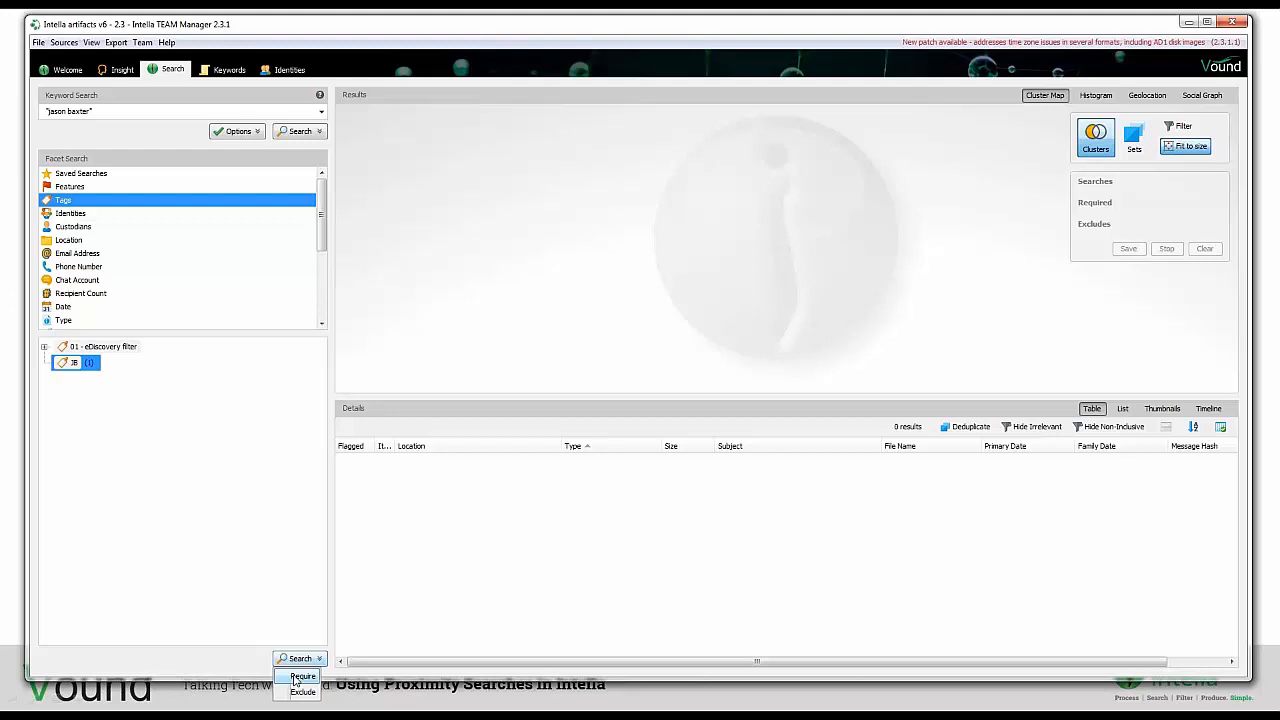
pyautogui.click(301, 677)
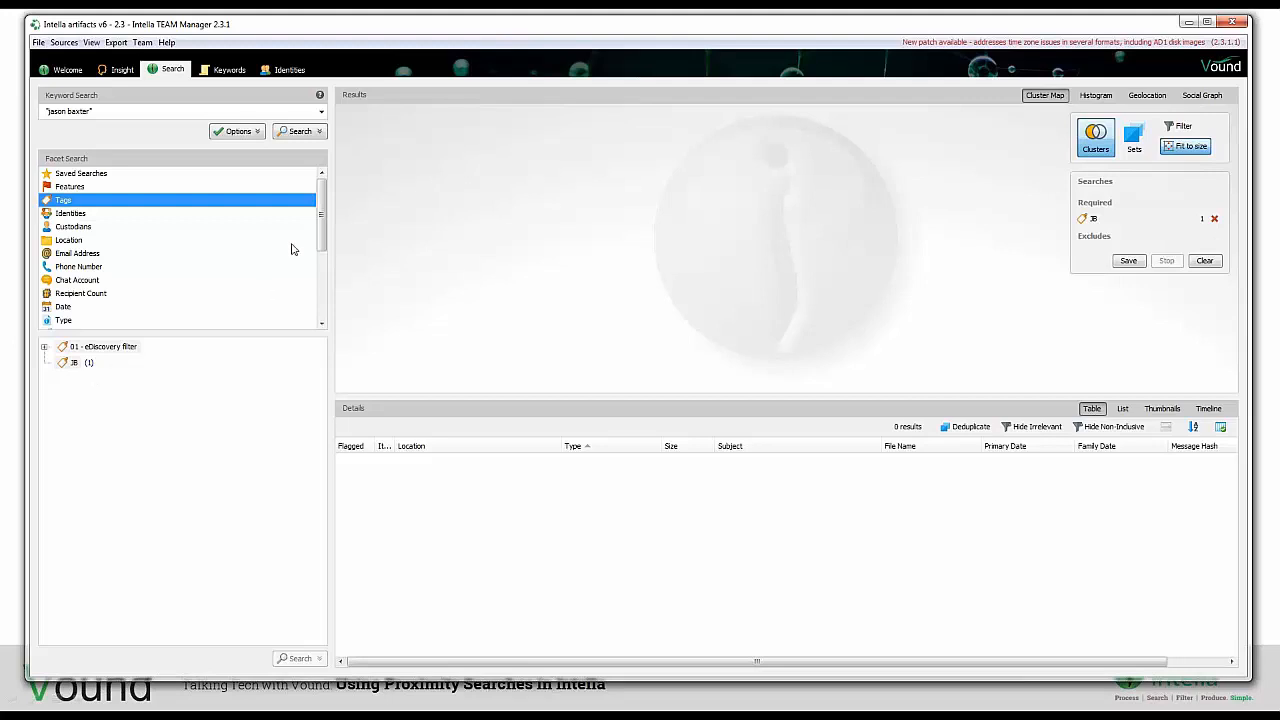
# - Run the recent first-name proximity query with (article OR paper OR presentation OR public OR report) within 10 words, and open the resulting Test document.docx
pyautogui.click(321, 112)
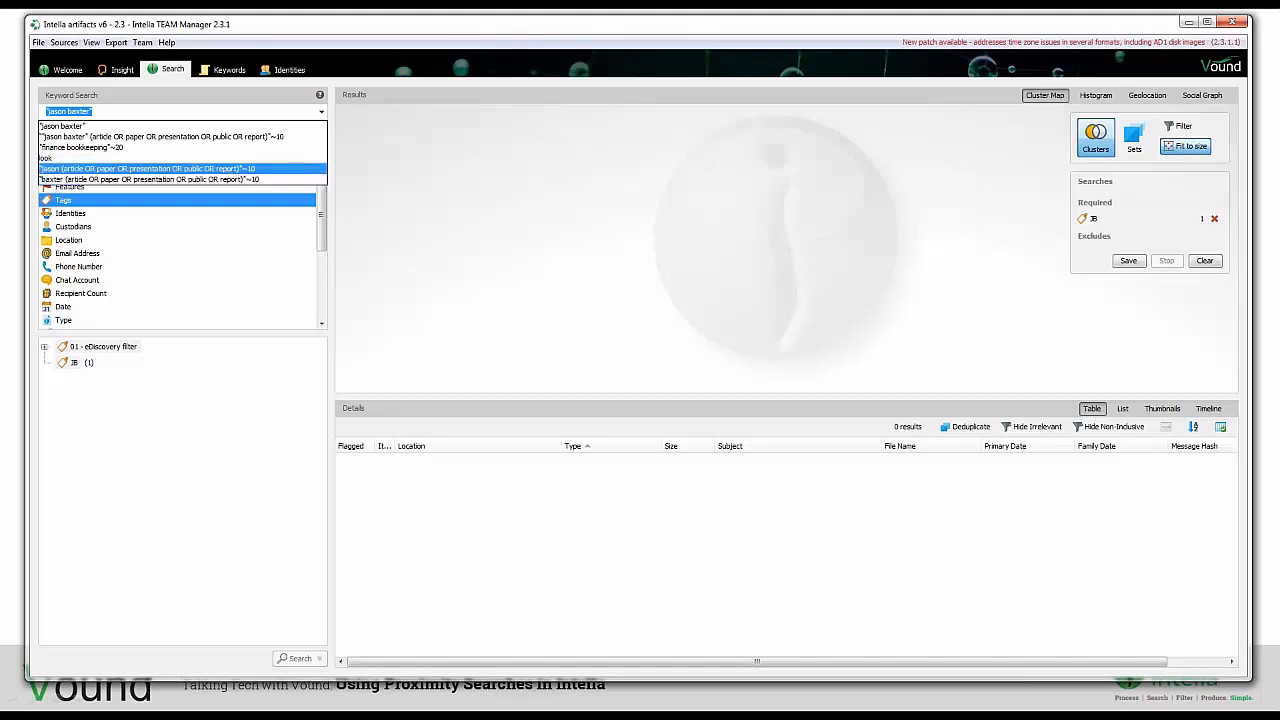
pyautogui.click(230, 172)
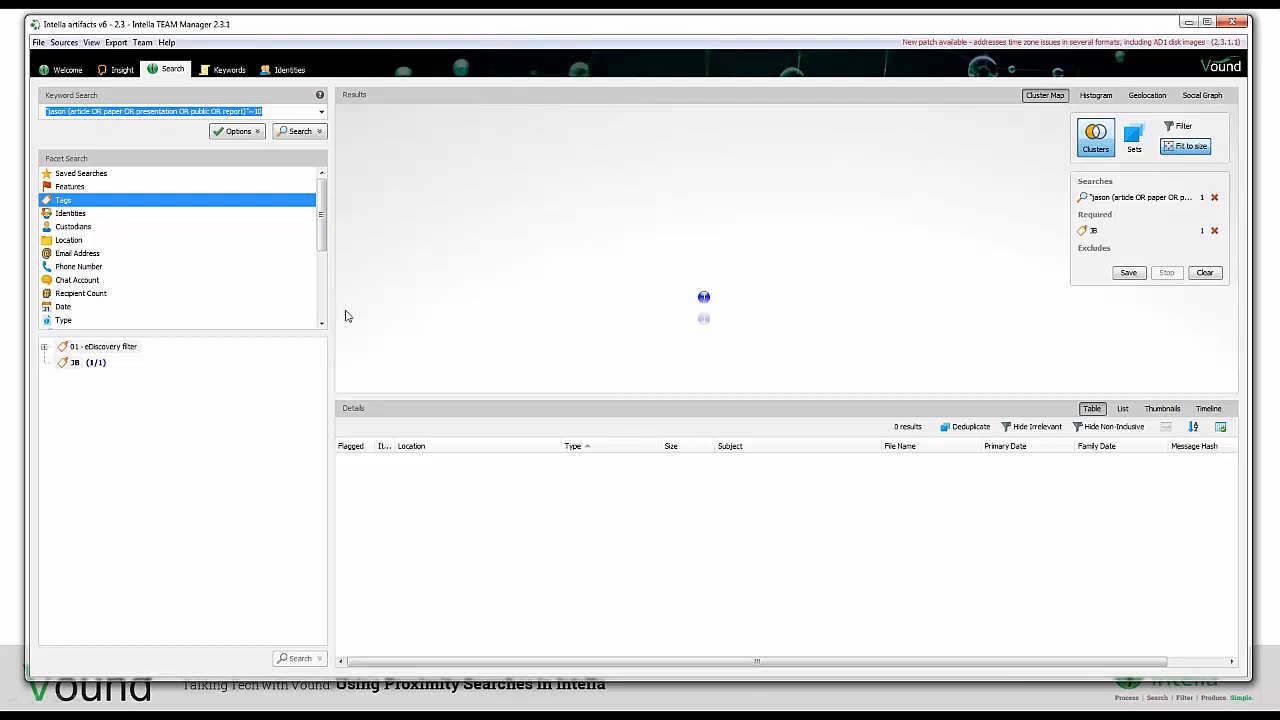
pyautogui.click(704, 297)
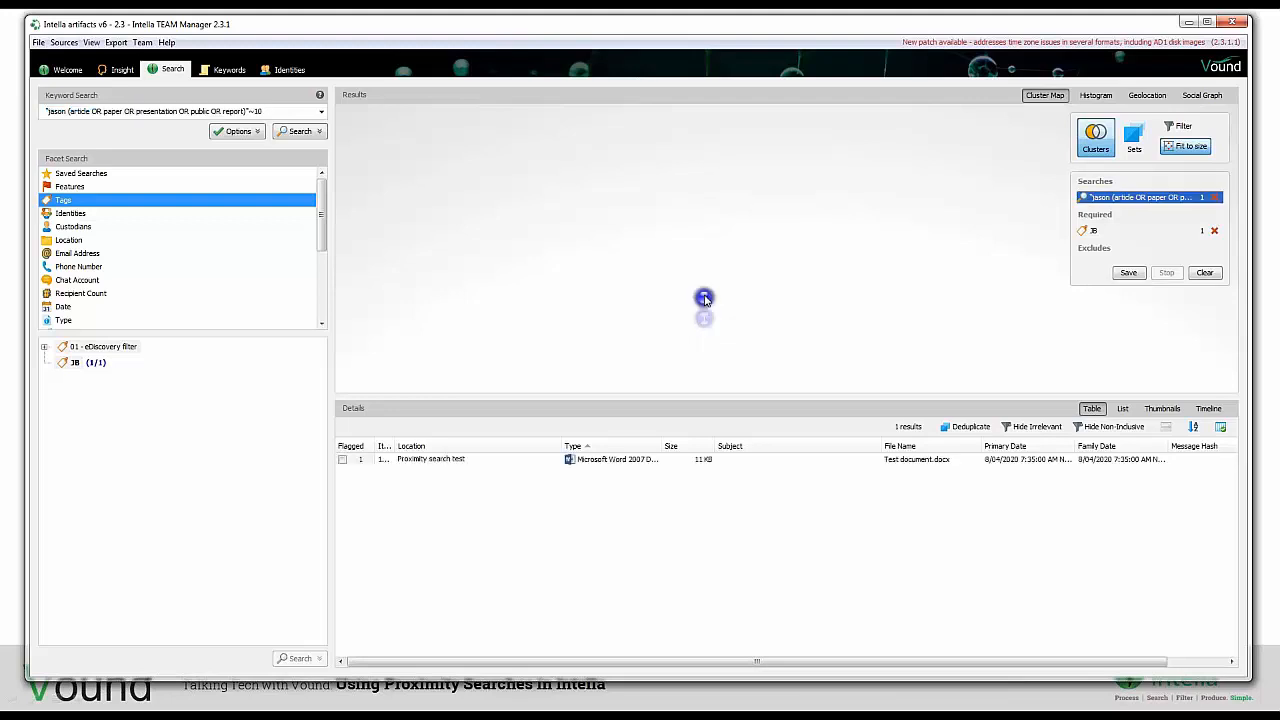
pyautogui.doubleClick(570, 460)
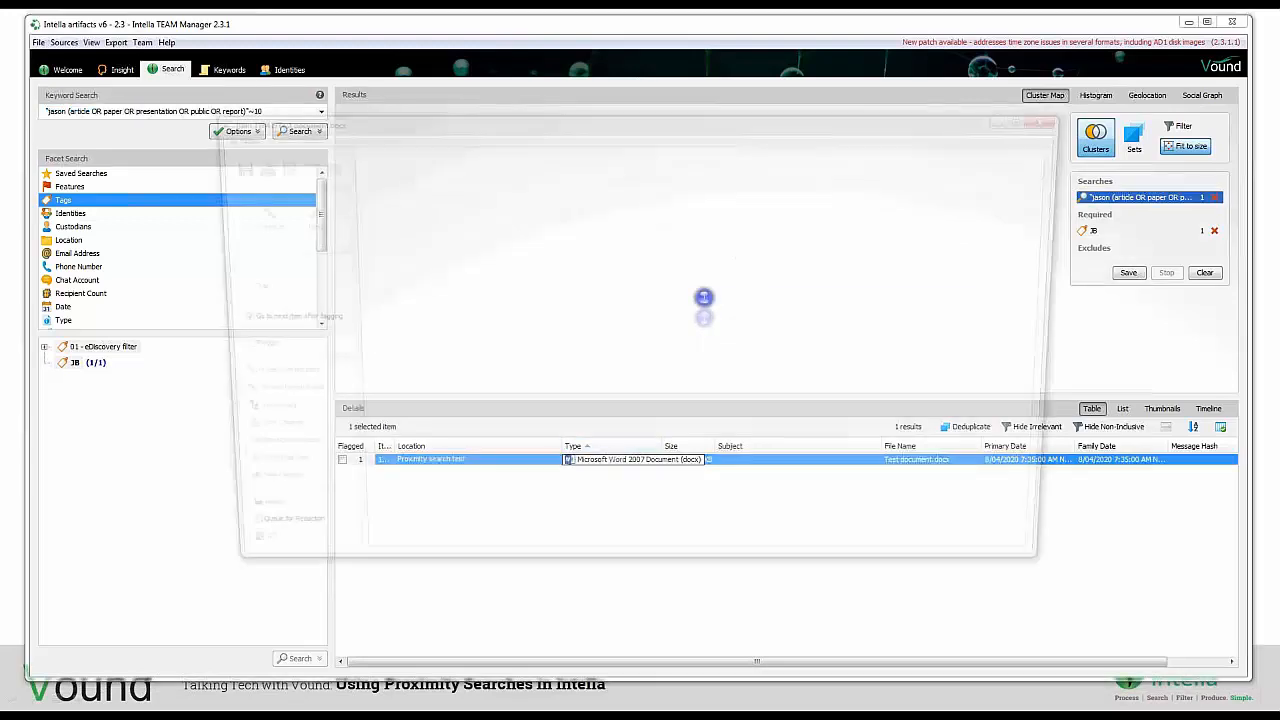
pyautogui.click(375, 160)
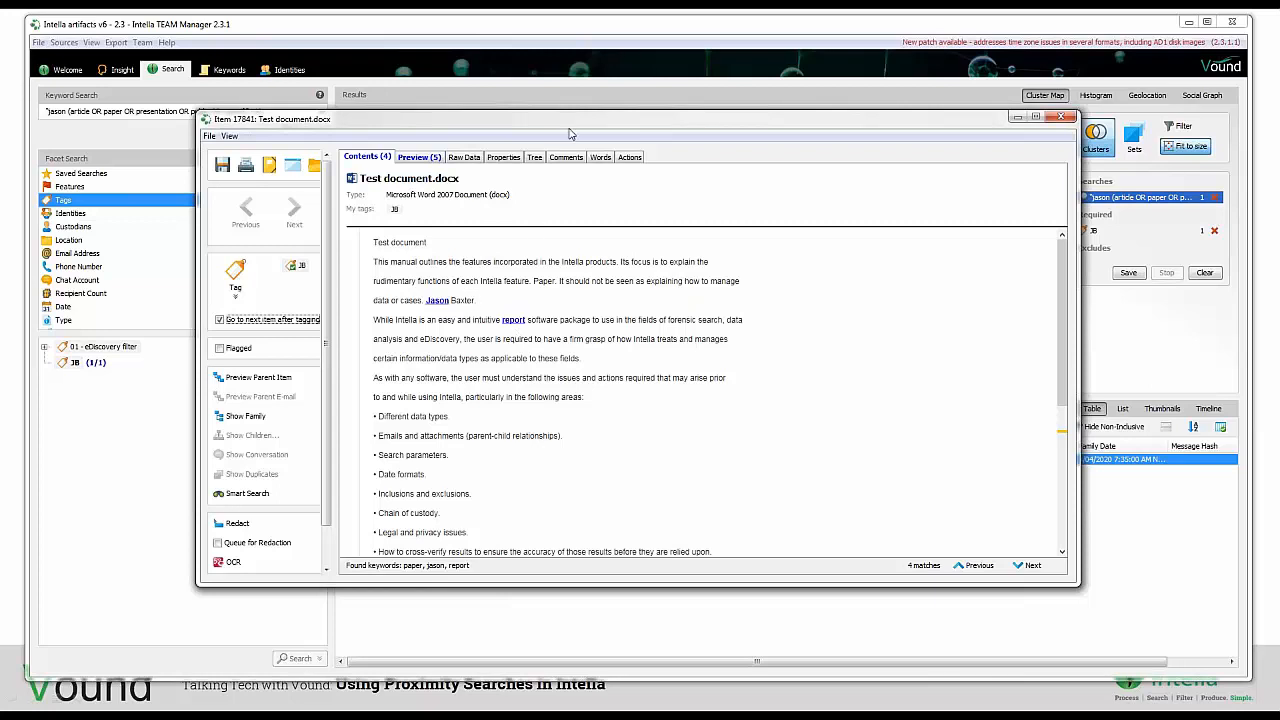
# - Examine the highlighted keyword hits from start to end of Test document.docx, close it and minimize the application
pyautogui.moveTo(570, 133); pyautogui.dragTo(600, 156)
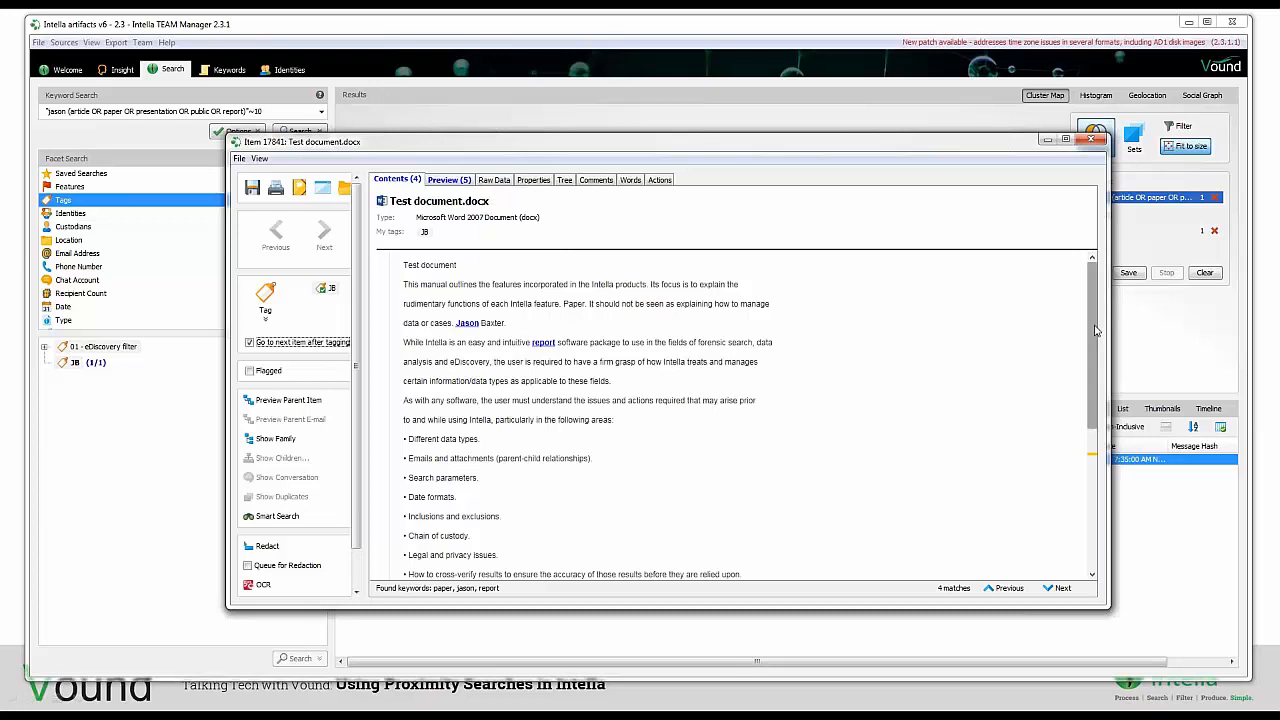
pyautogui.moveTo(1095, 331); pyautogui.dragTo(1099, 410)
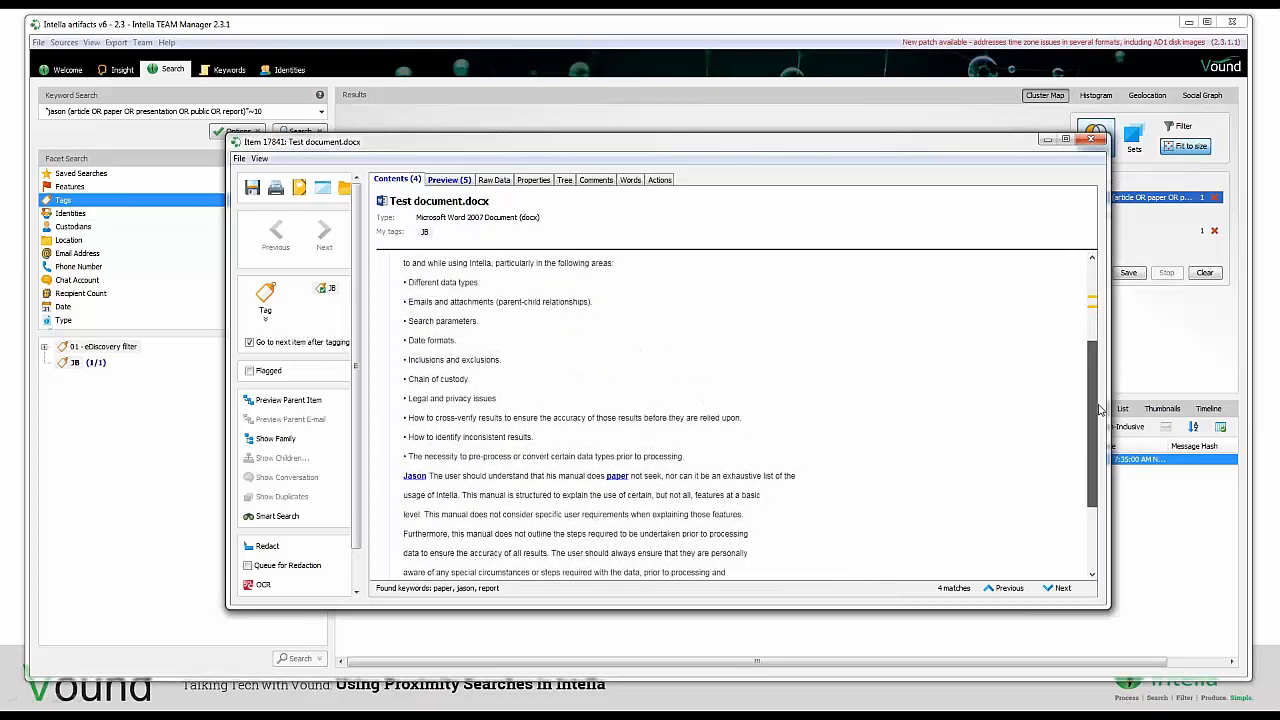
pyautogui.scroll(3, 665, 340)
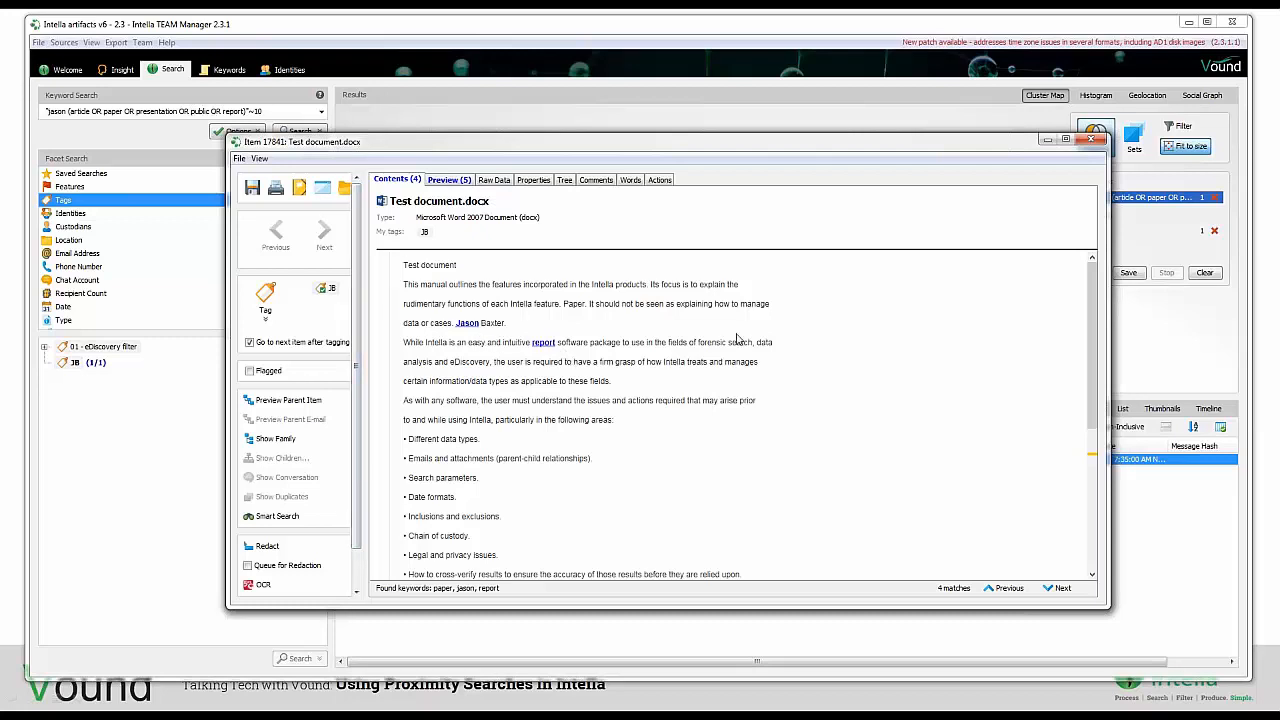
pyautogui.moveTo(1094, 385); pyautogui.dragTo(1104, 513)
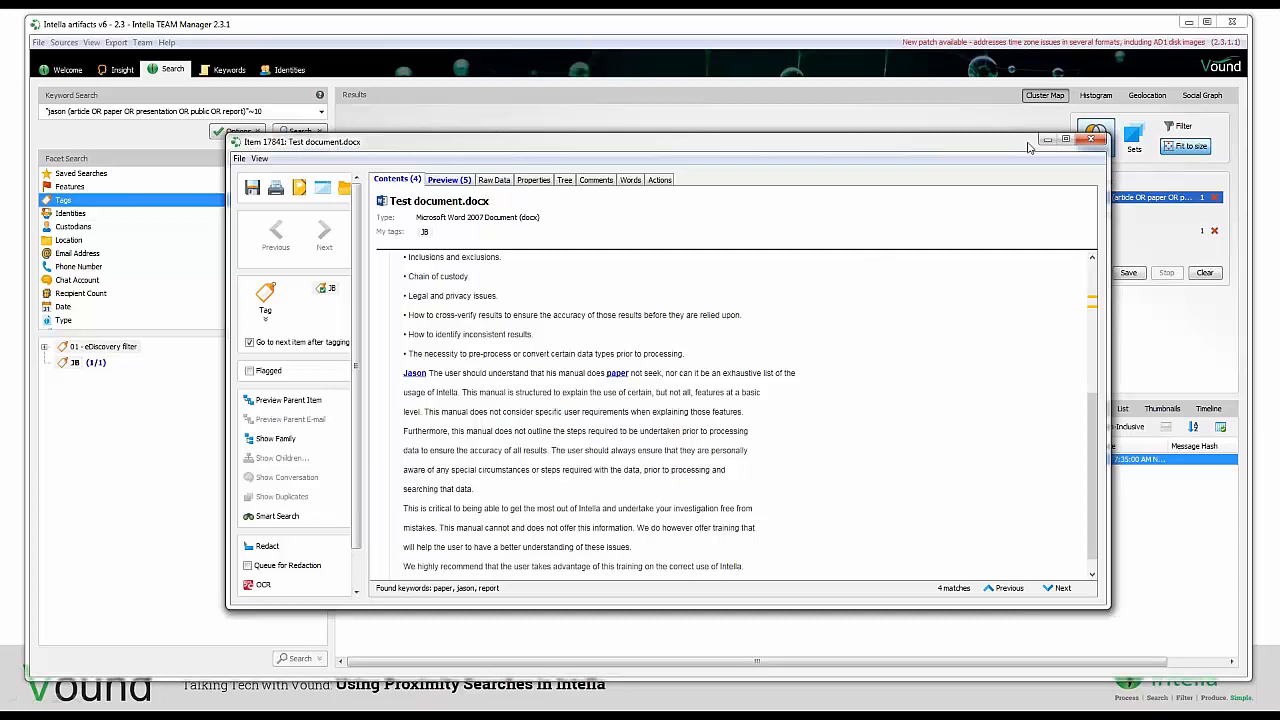
pyautogui.click(1100, 143)
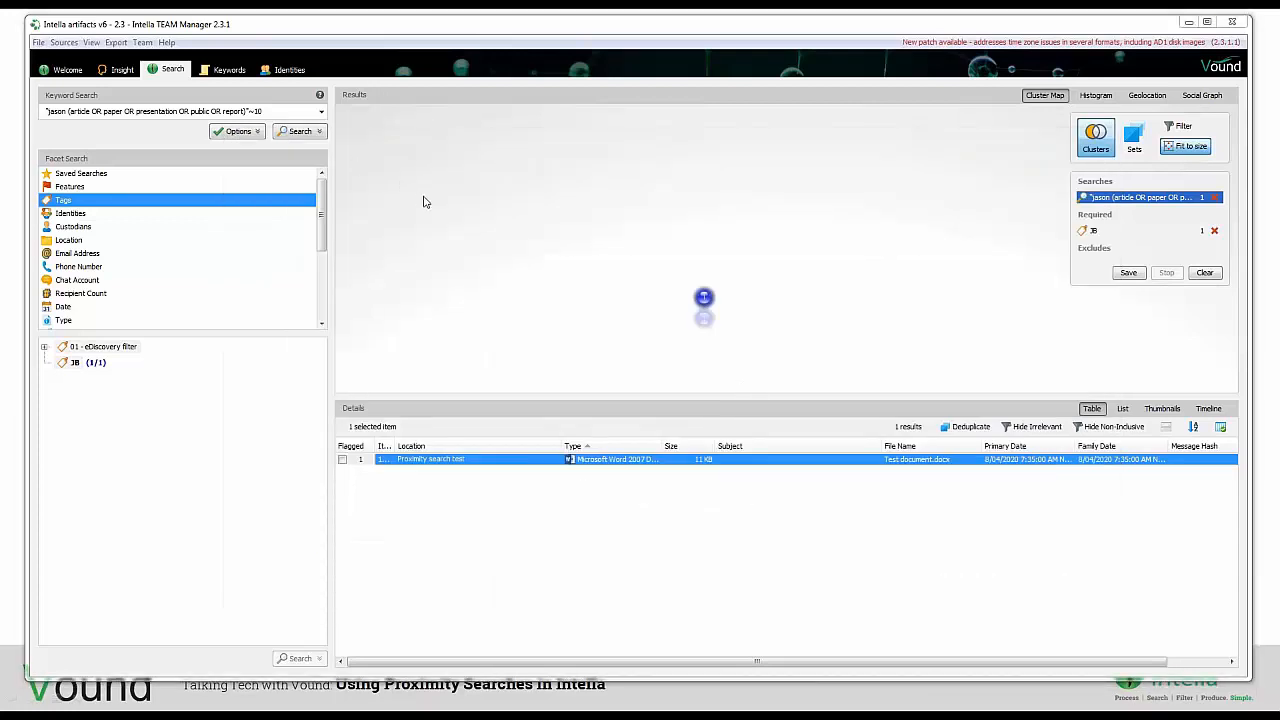
pyautogui.click(1187, 23)
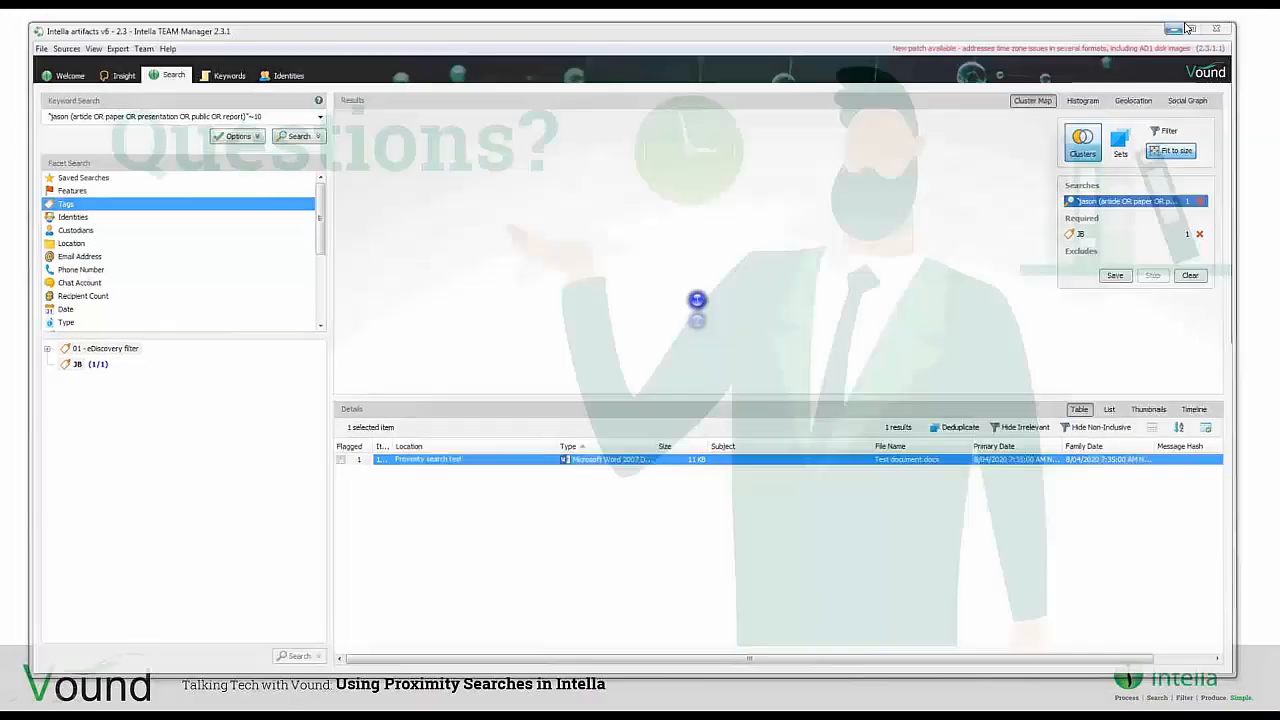